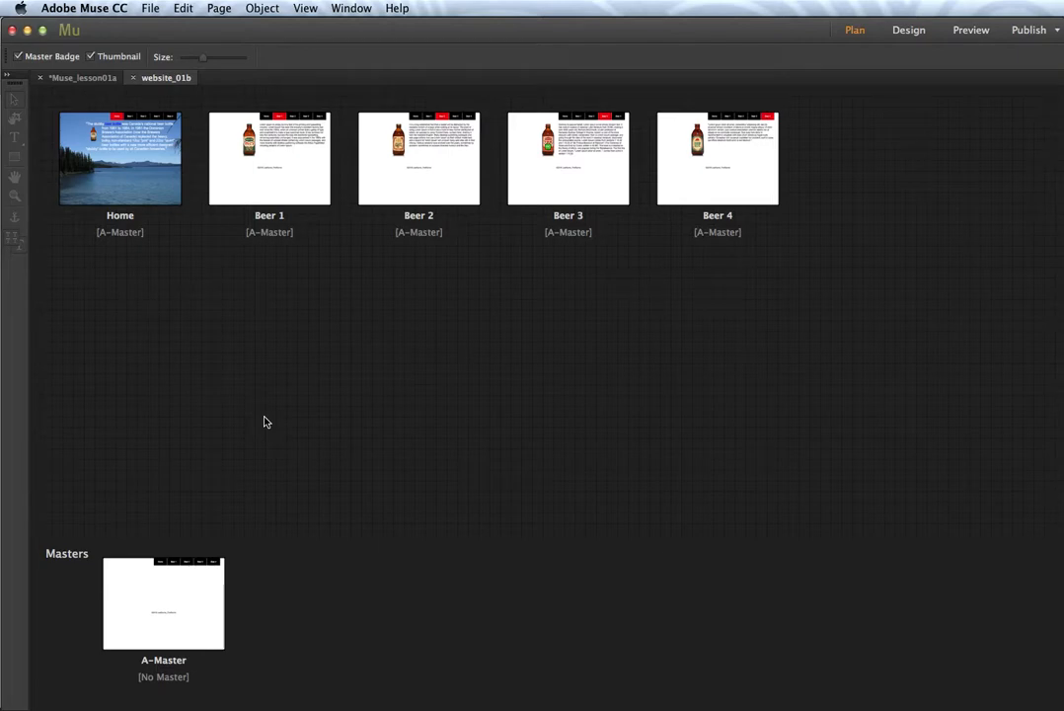
Step: Insert a new page after Beer 4, name it Video, and open it in Design
mouse_move(750, 173)
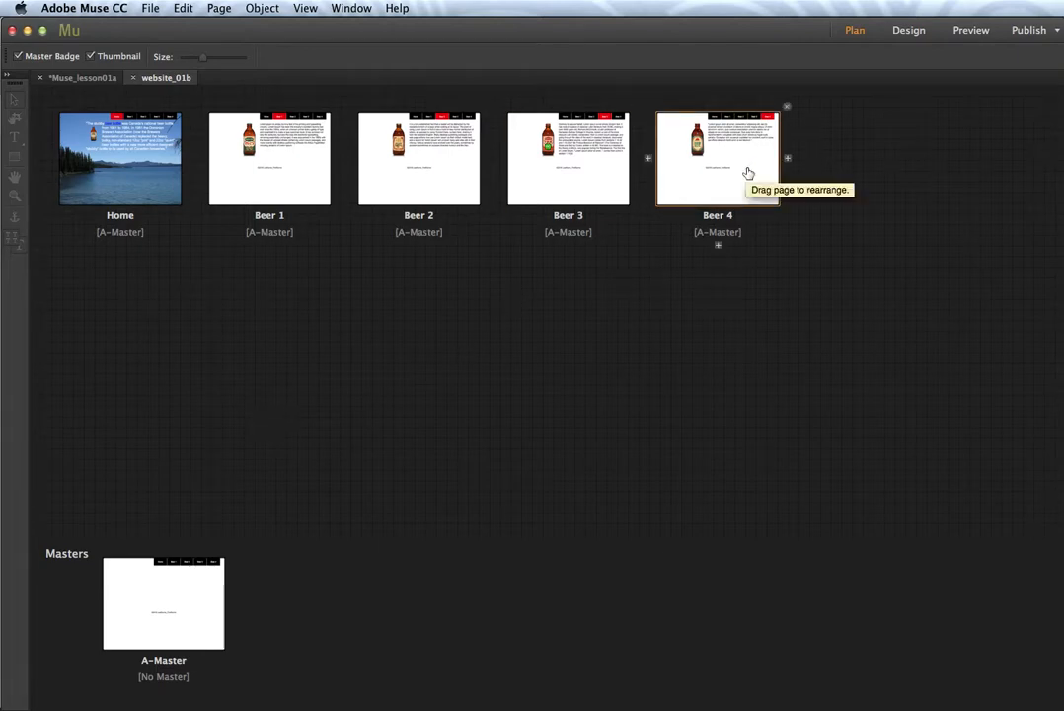
mouse_move(156, 158)
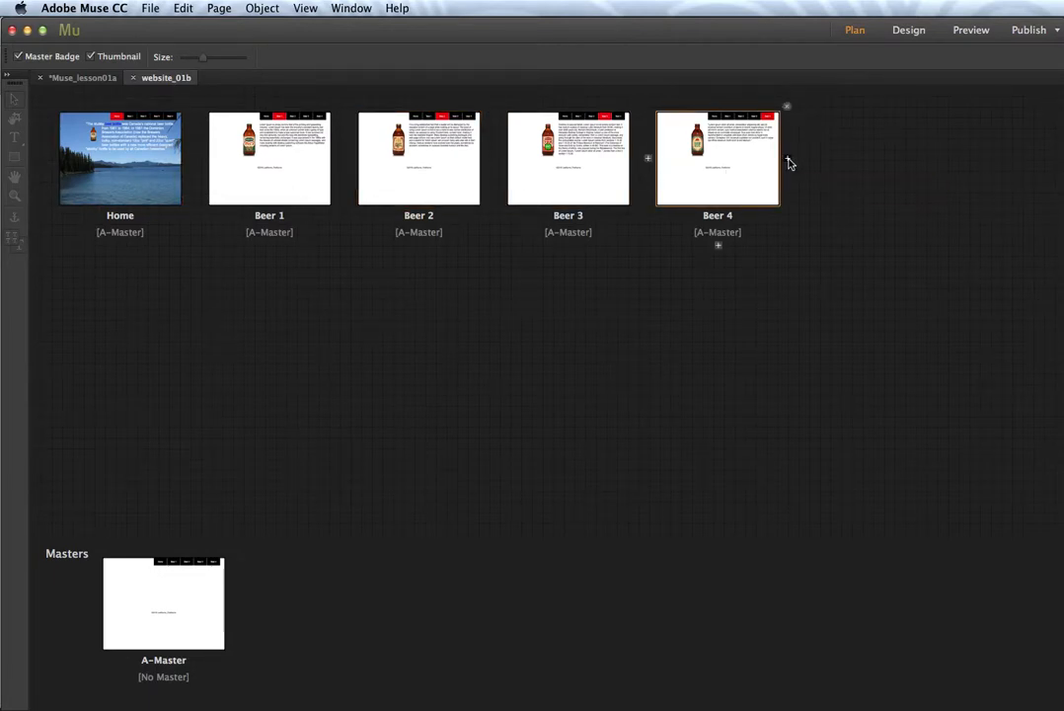
left_click(789, 159)
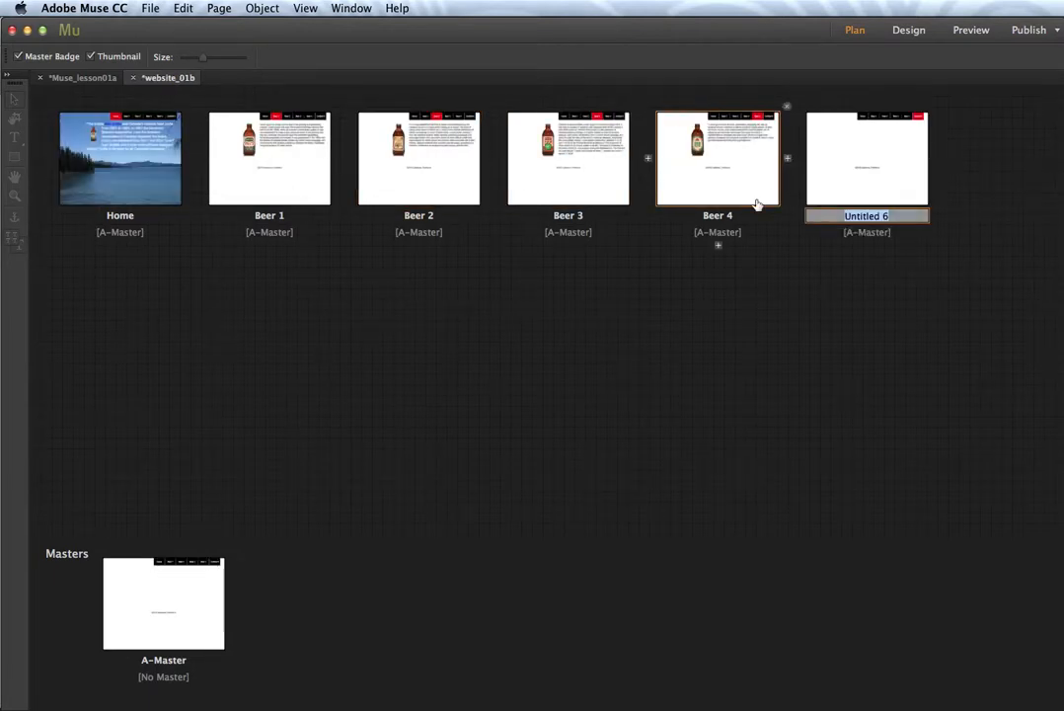
type("Vide")
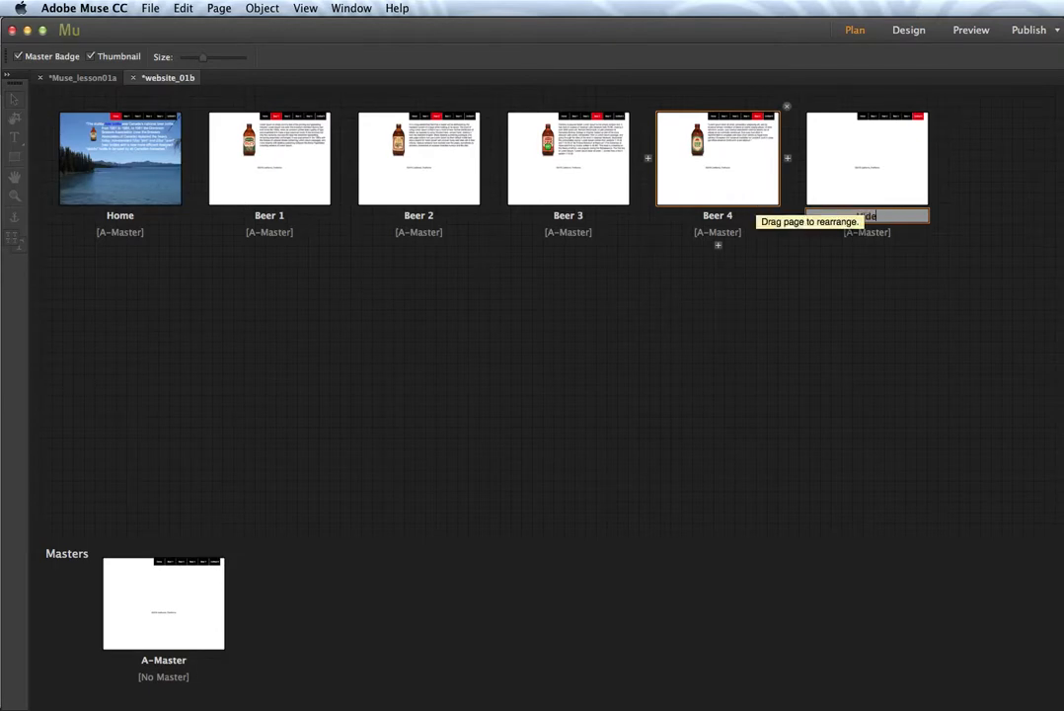
type("o")
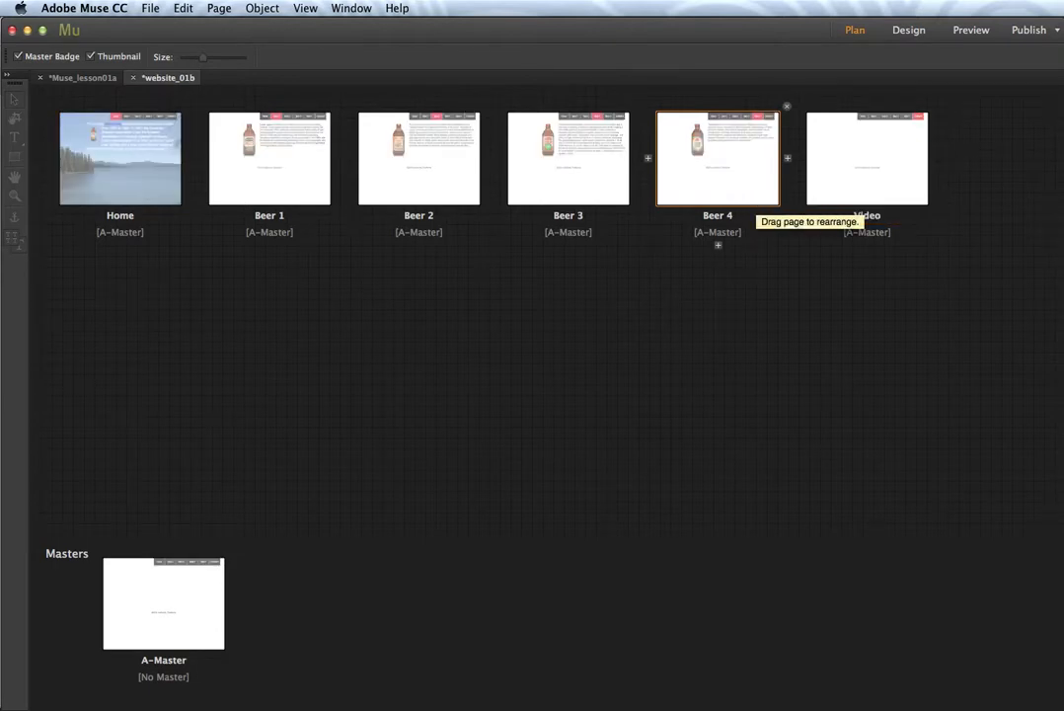
left_click(869, 168)
double_click(869, 167)
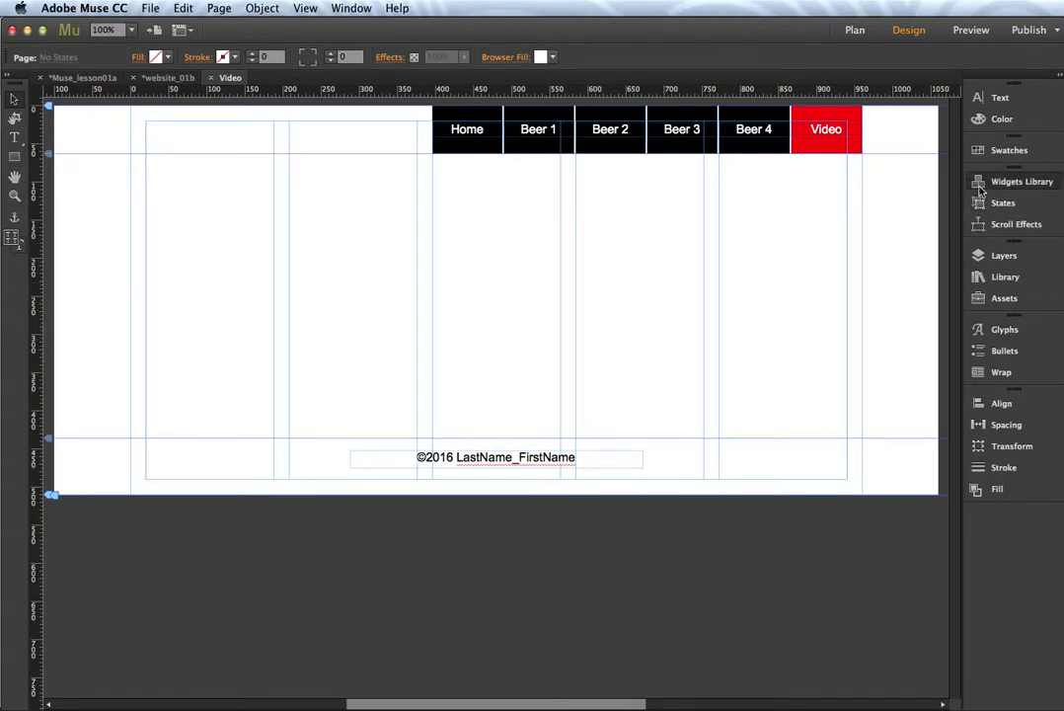
Step: Drag the YouTube widget from the Social widgets onto the Video page, just above the footer
left_click(1017, 182)
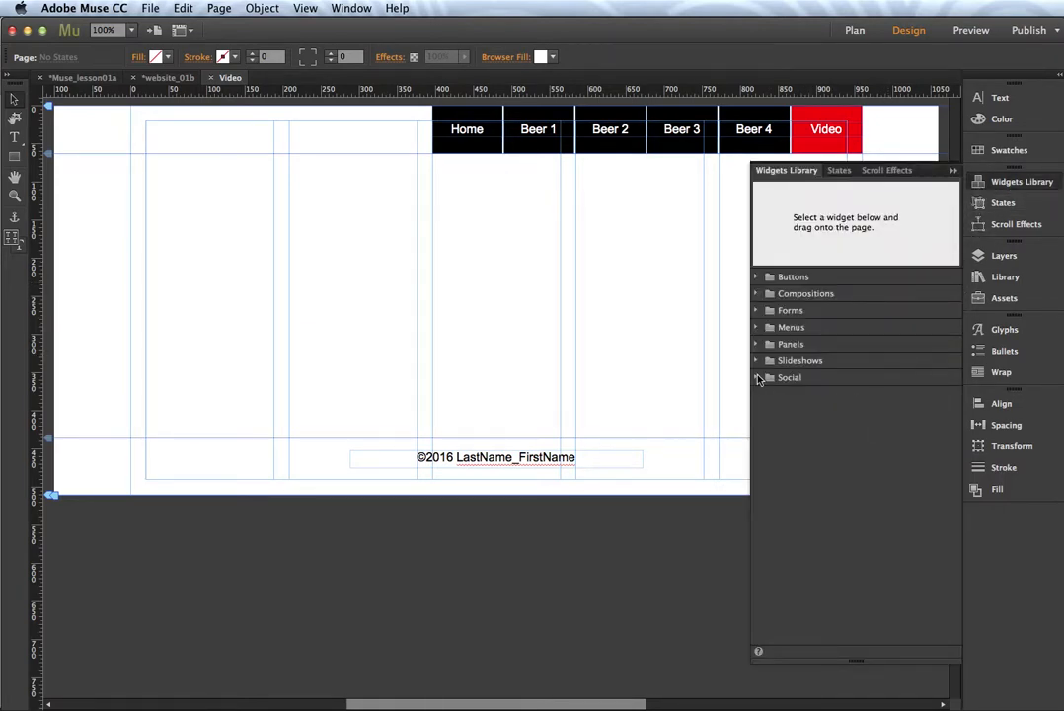
left_click(756, 378)
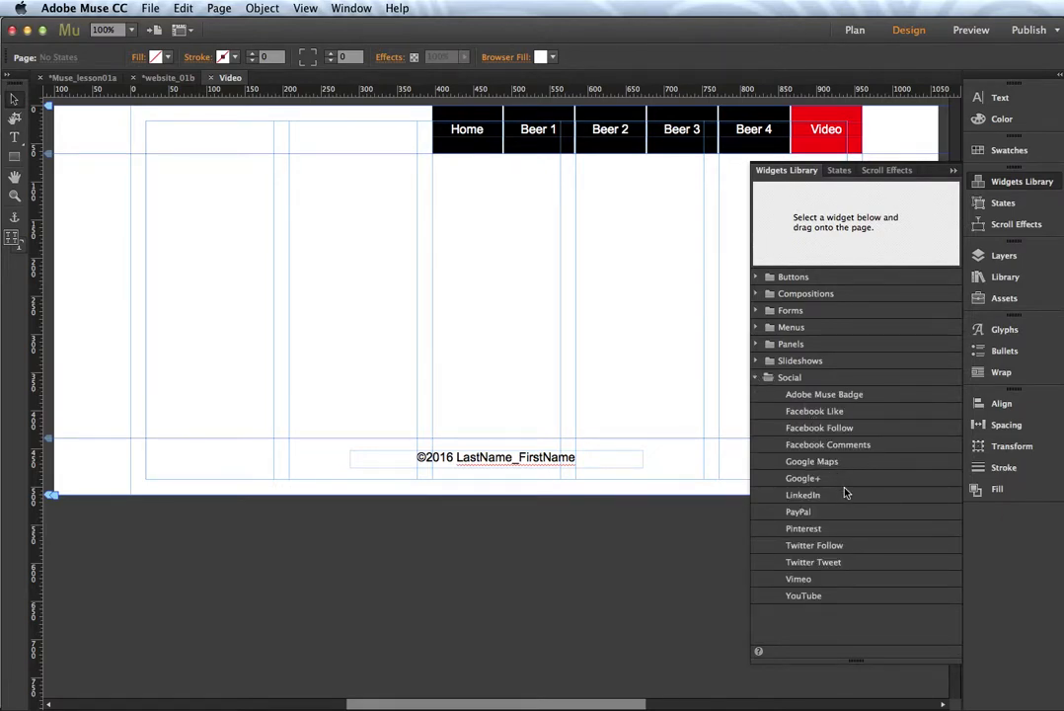
left_click(807, 601)
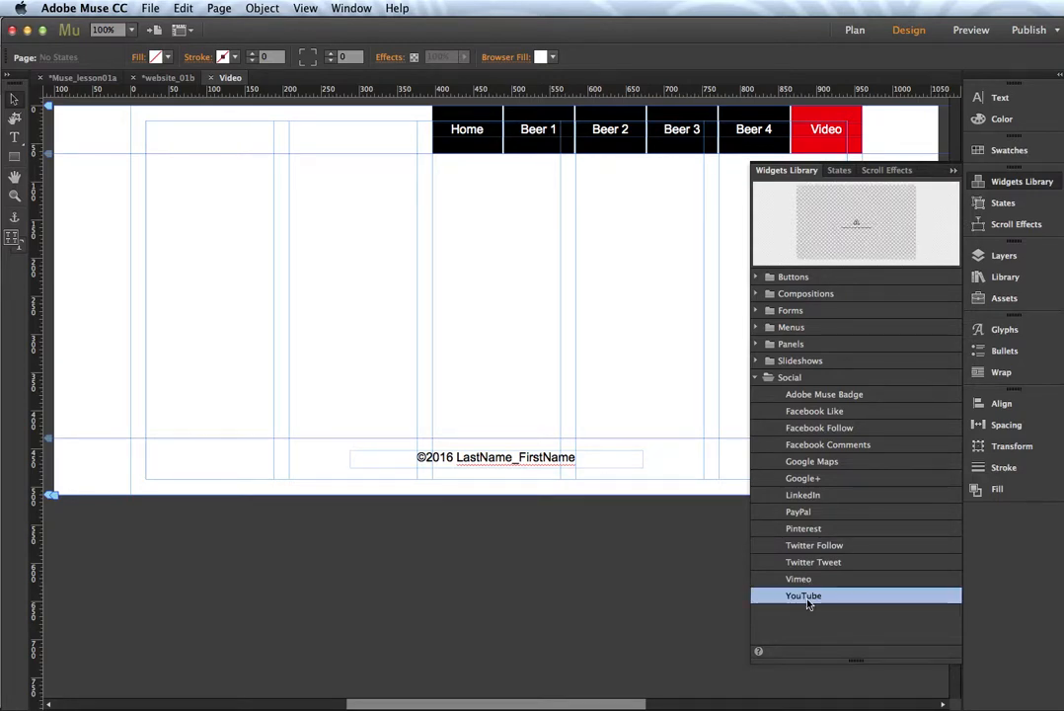
left_click_drag(807, 602, 331, 243)
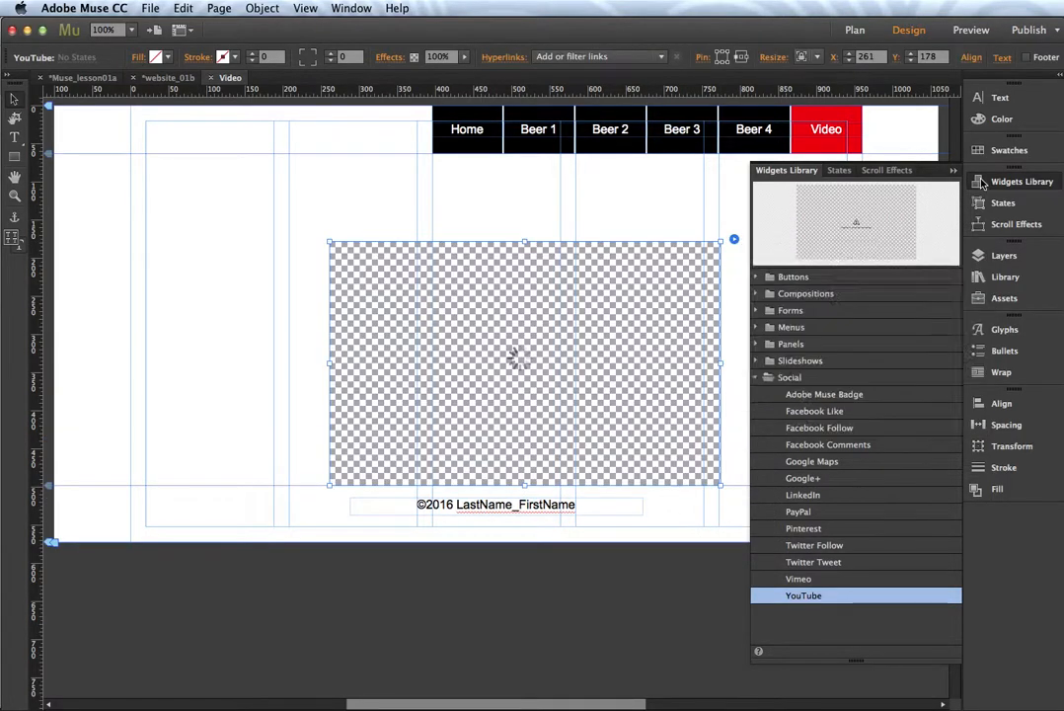
left_click(982, 183)
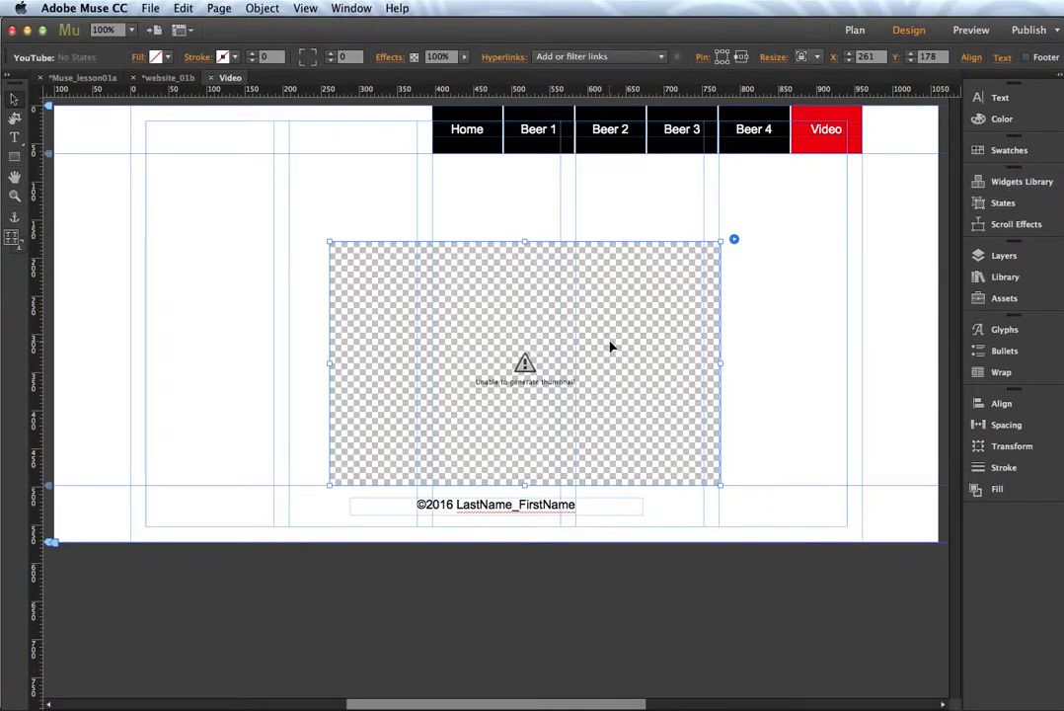
left_click_drag(610, 346, 570, 310)
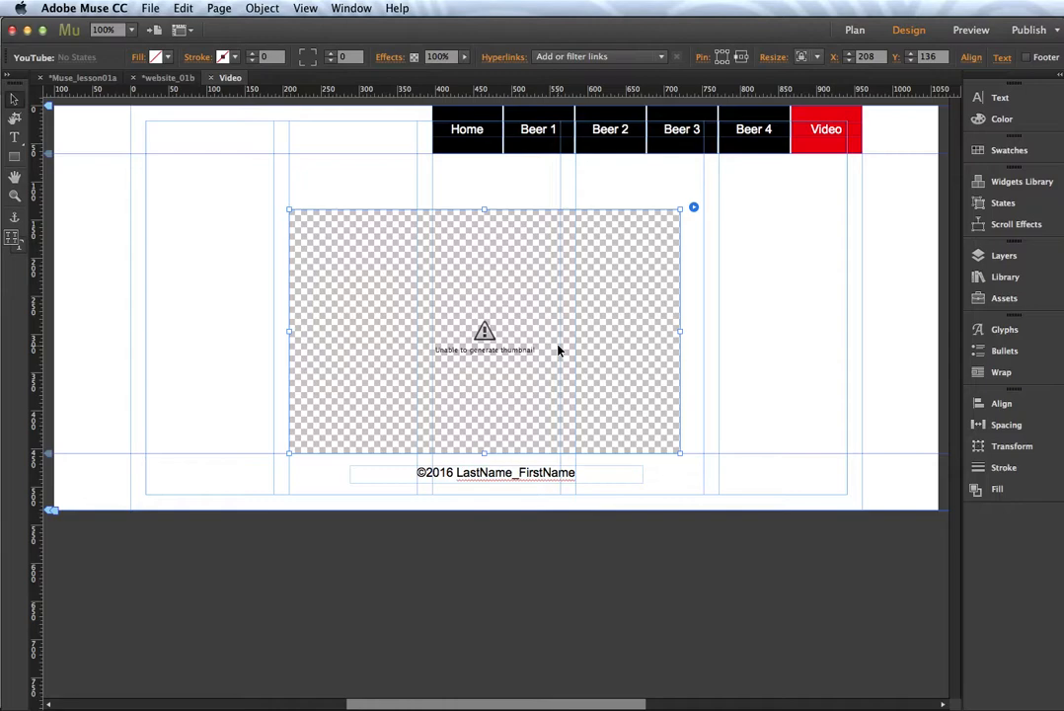
Step: In Firefox, copy video ID JohgwbpQuy8 from the Bud Light Party video's address and return to Muse
key("super+Tab")
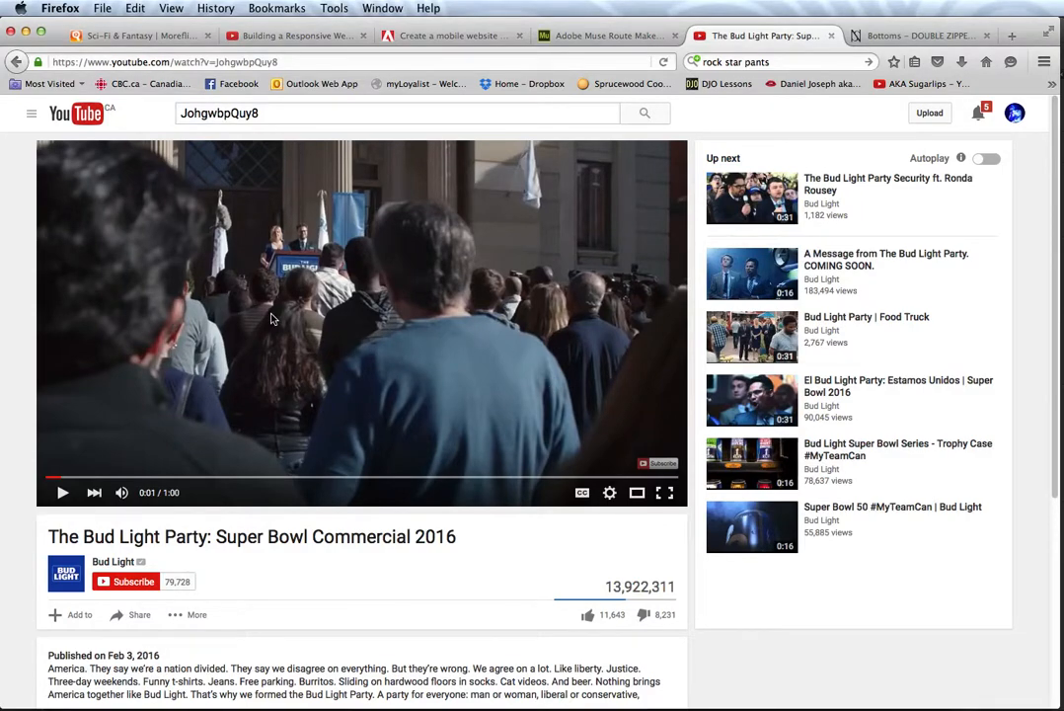
scroll(212, 523, "down", 1)
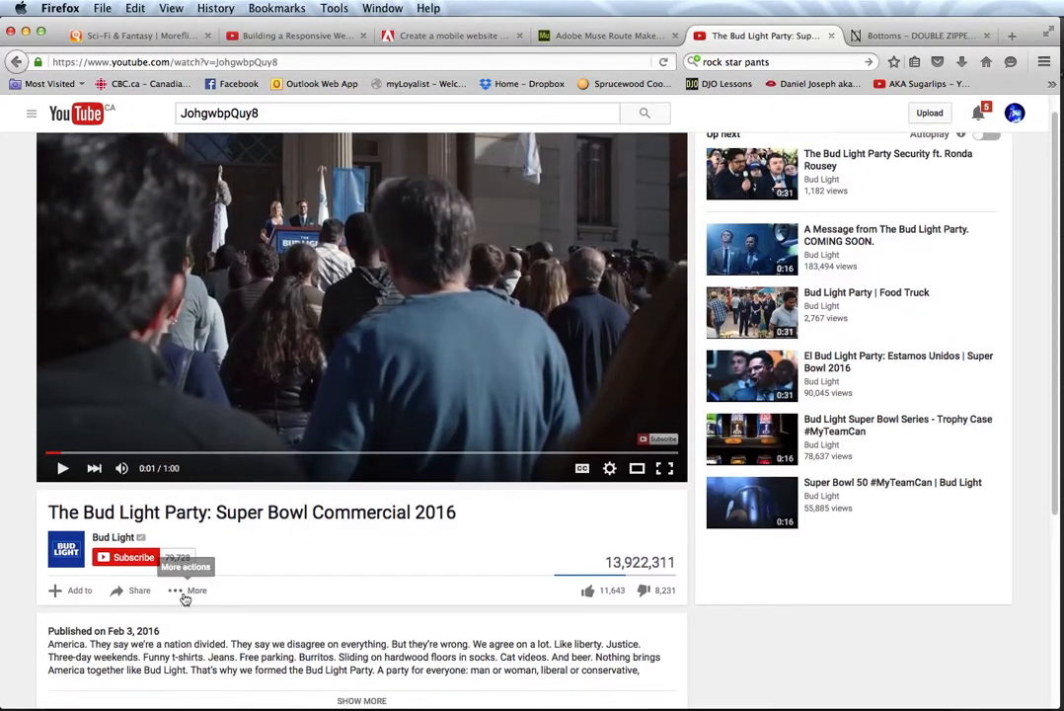
left_click(141, 593)
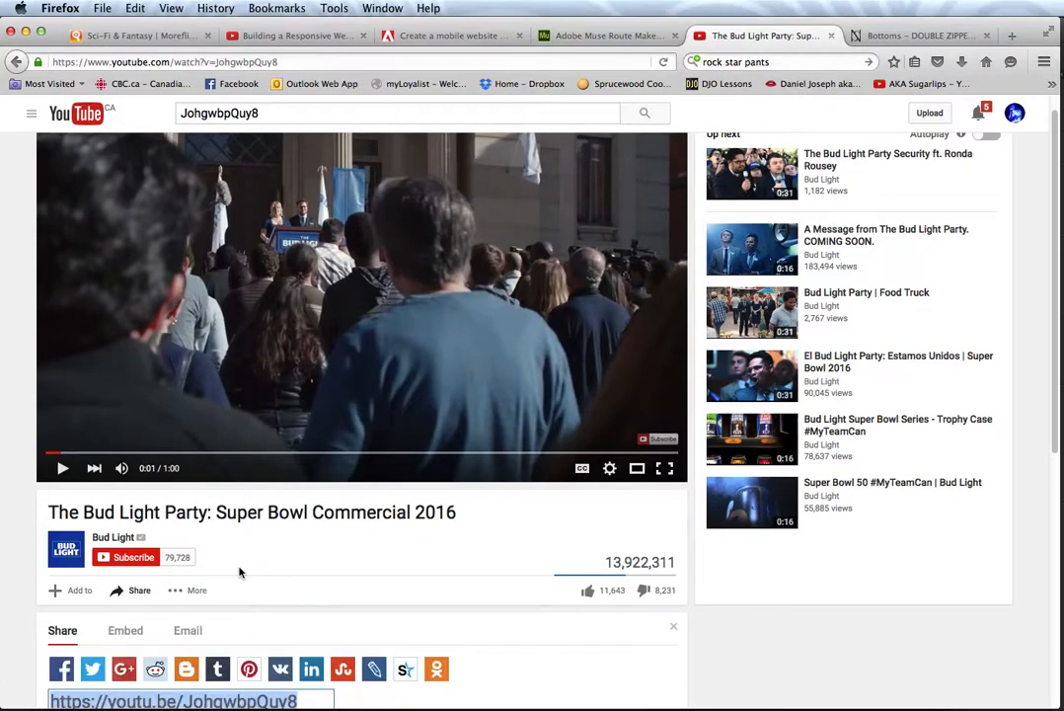
scroll(241, 567, "down", 3)
scroll(237, 569, "down", 4)
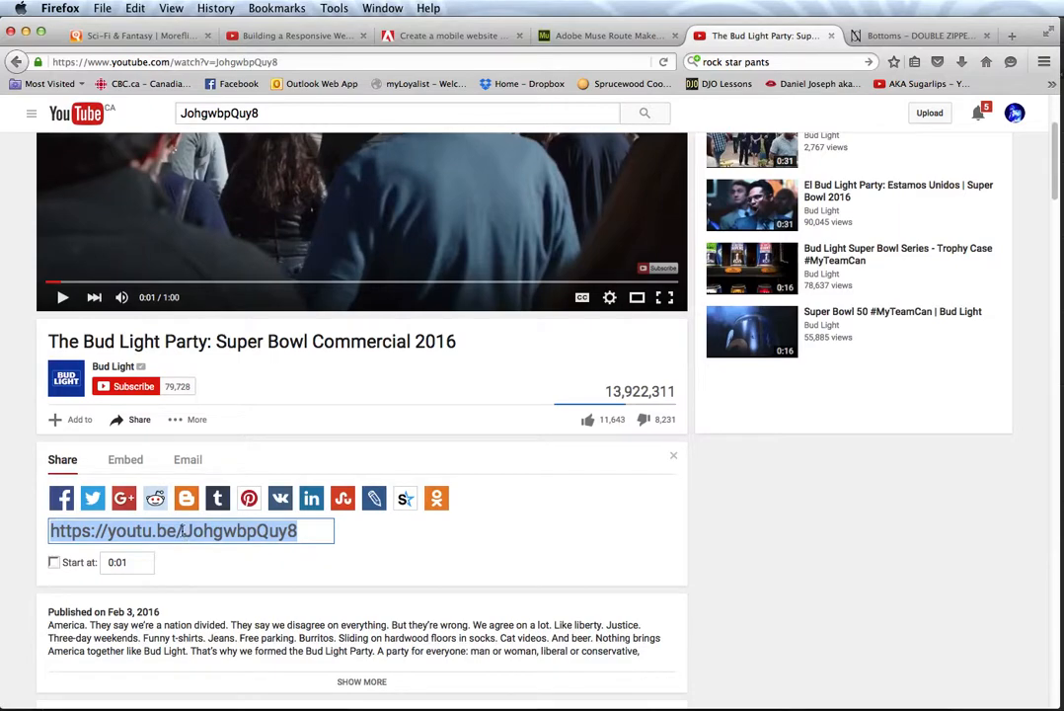
scroll(203, 316, "up", 1)
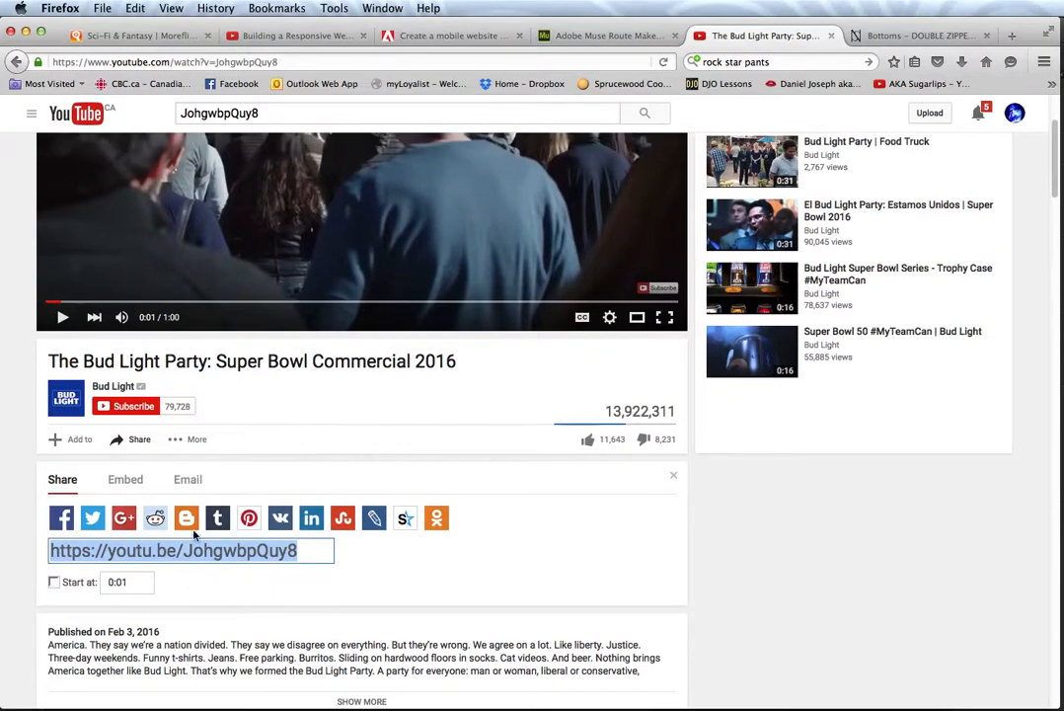
left_click(218, 62)
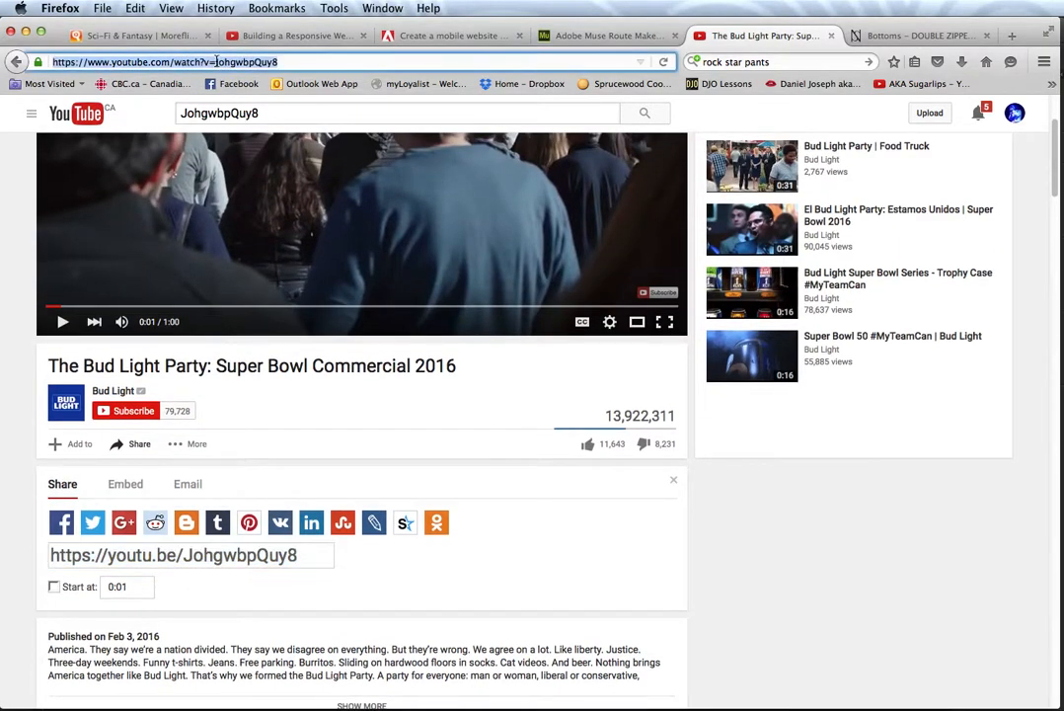
left_click(215, 63)
double_click(219, 62)
key("super+c")
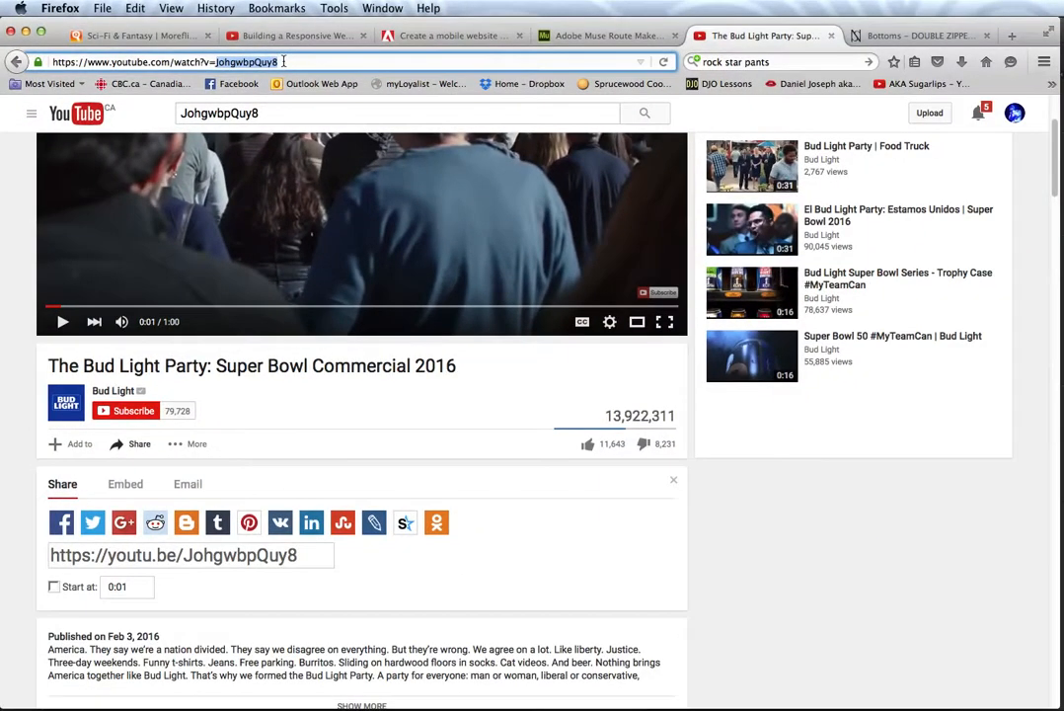
key("super+Tab")
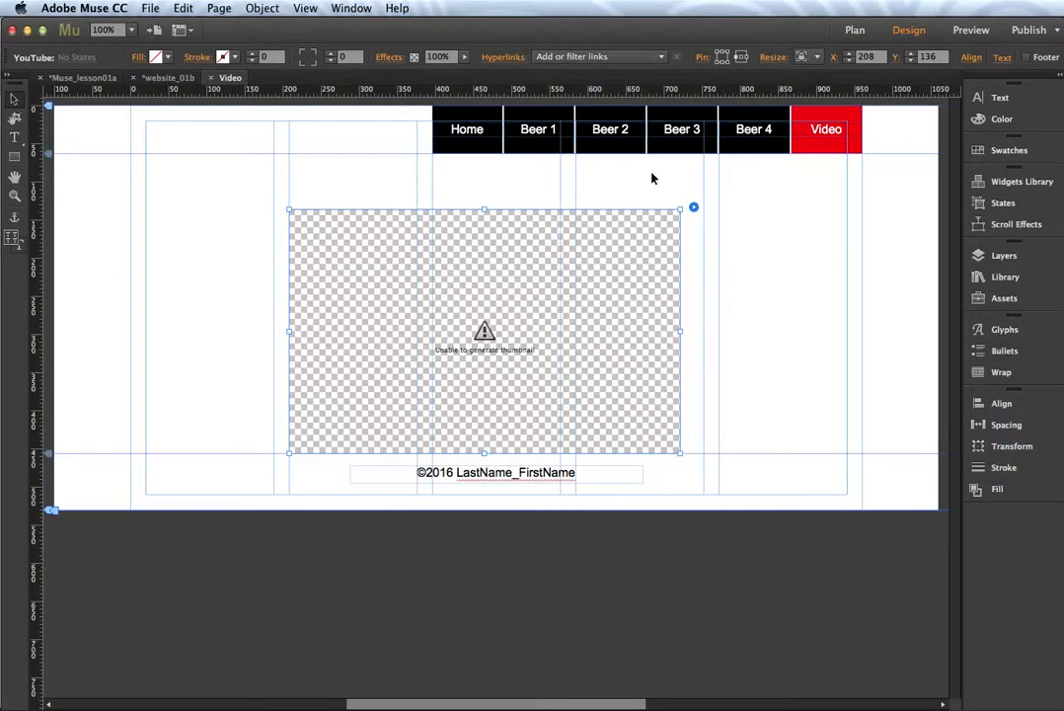
Step: Paste JohgwbpQuy8 as the YouTube widget's Video ID and save the site
left_click(695, 208)
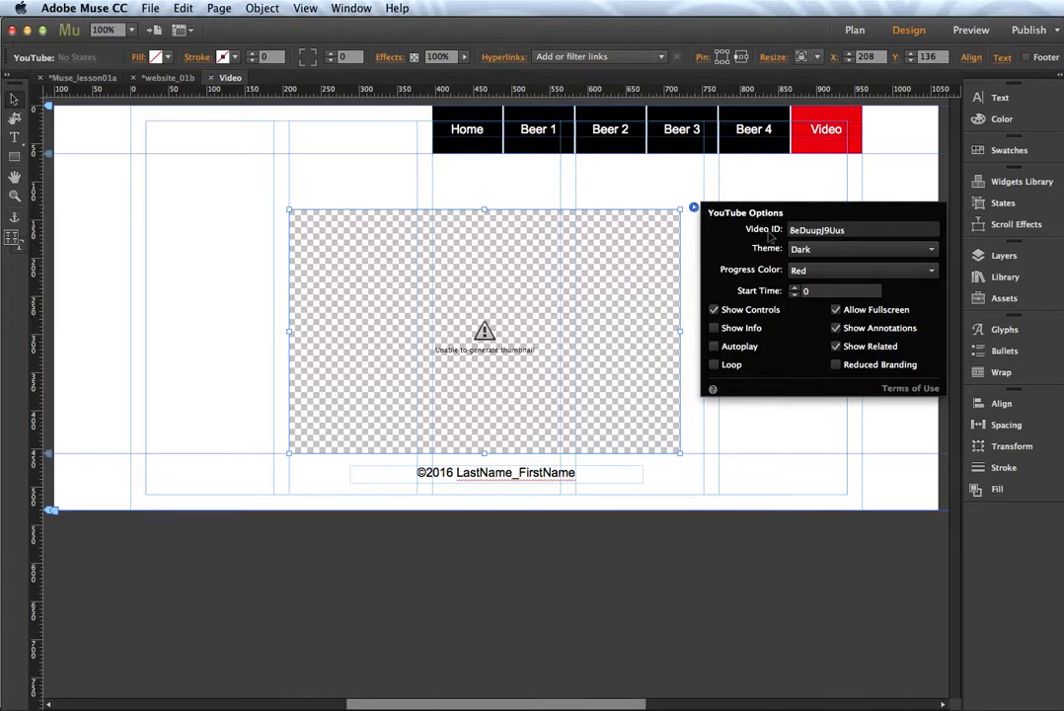
left_click(772, 229)
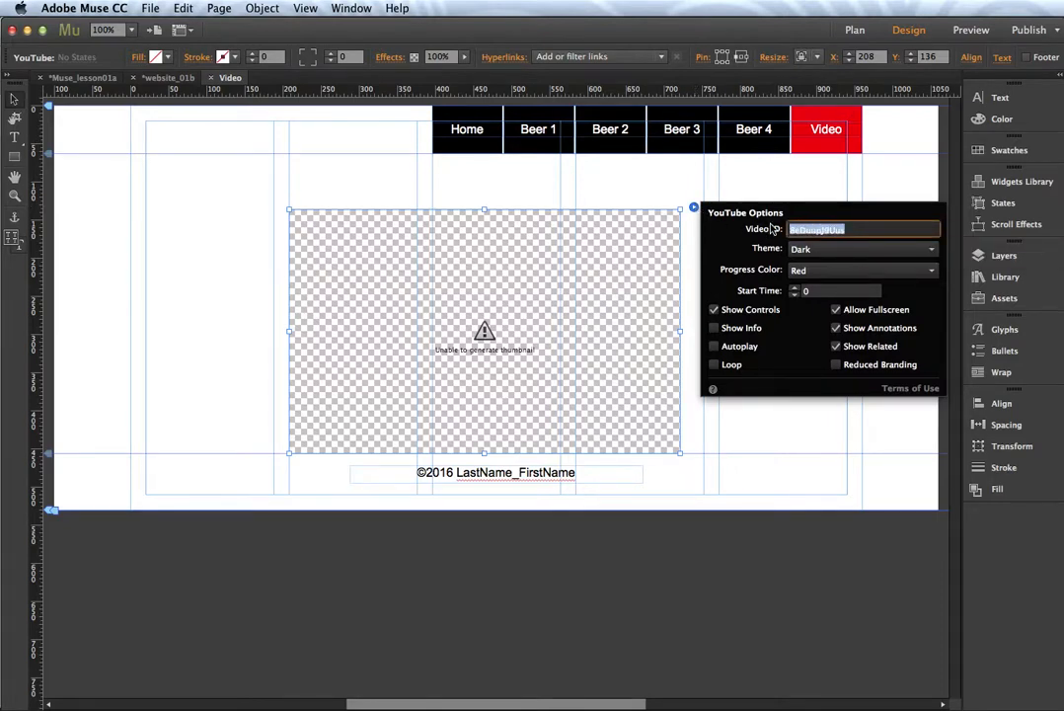
key("super+v")
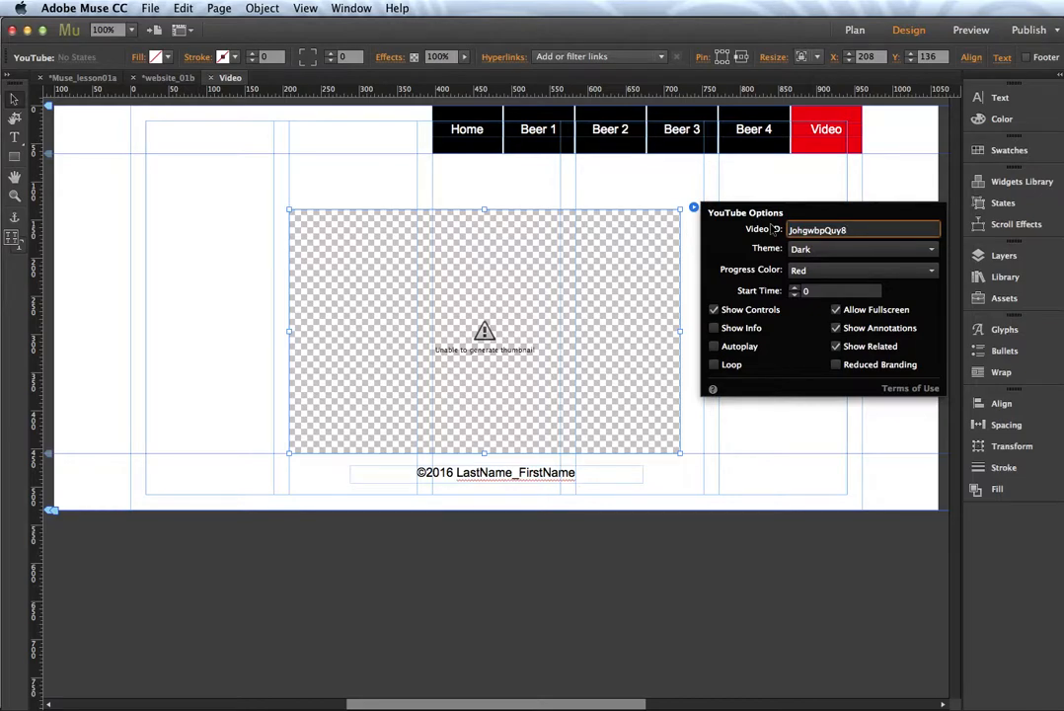
key("Tab")
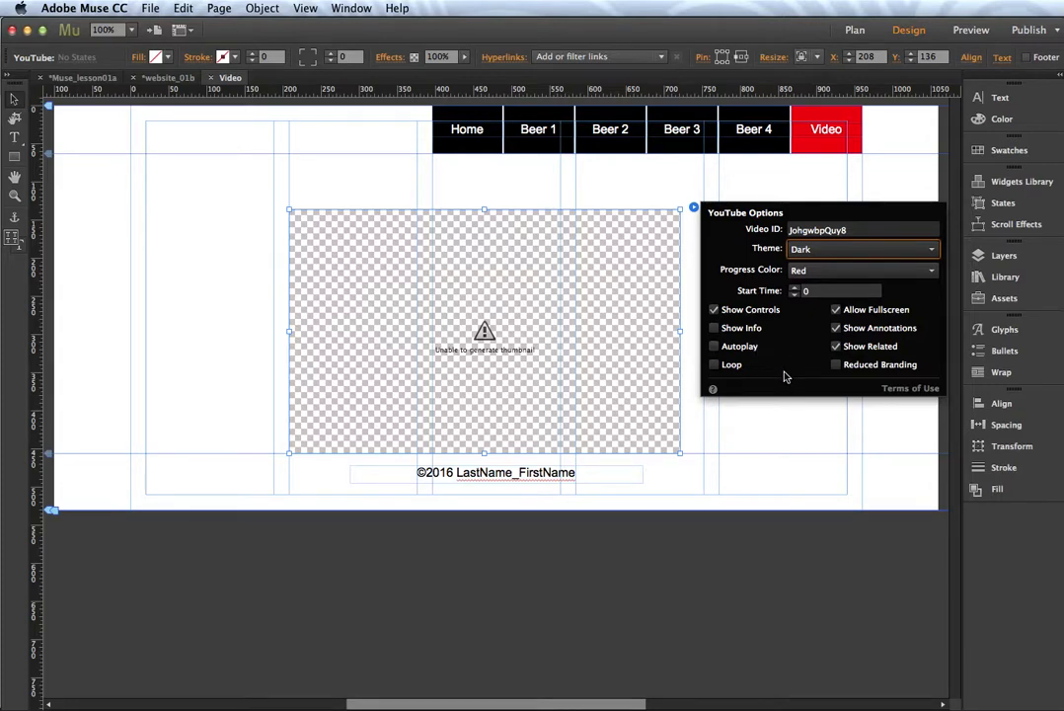
left_click(694, 207)
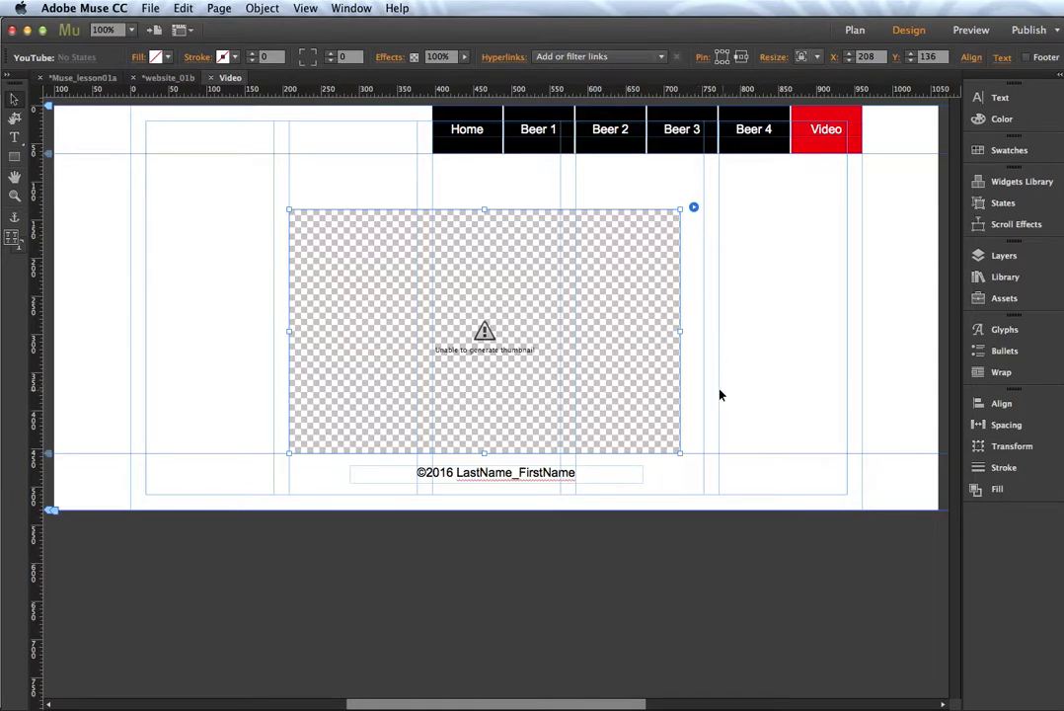
left_click(150, 8)
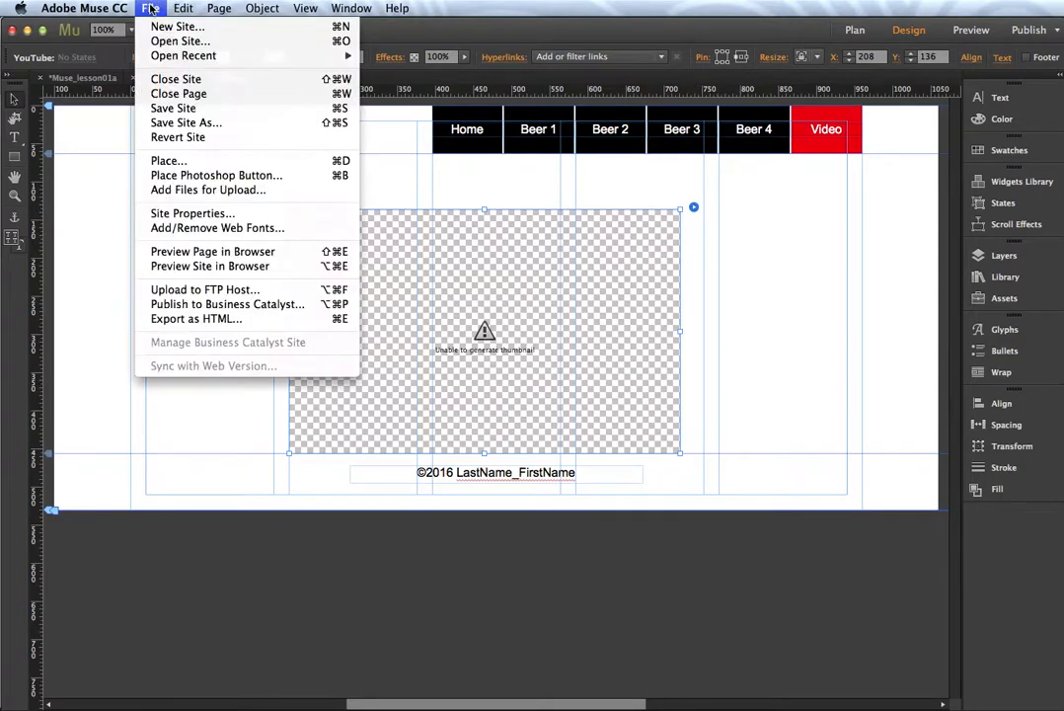
left_click(158, 108)
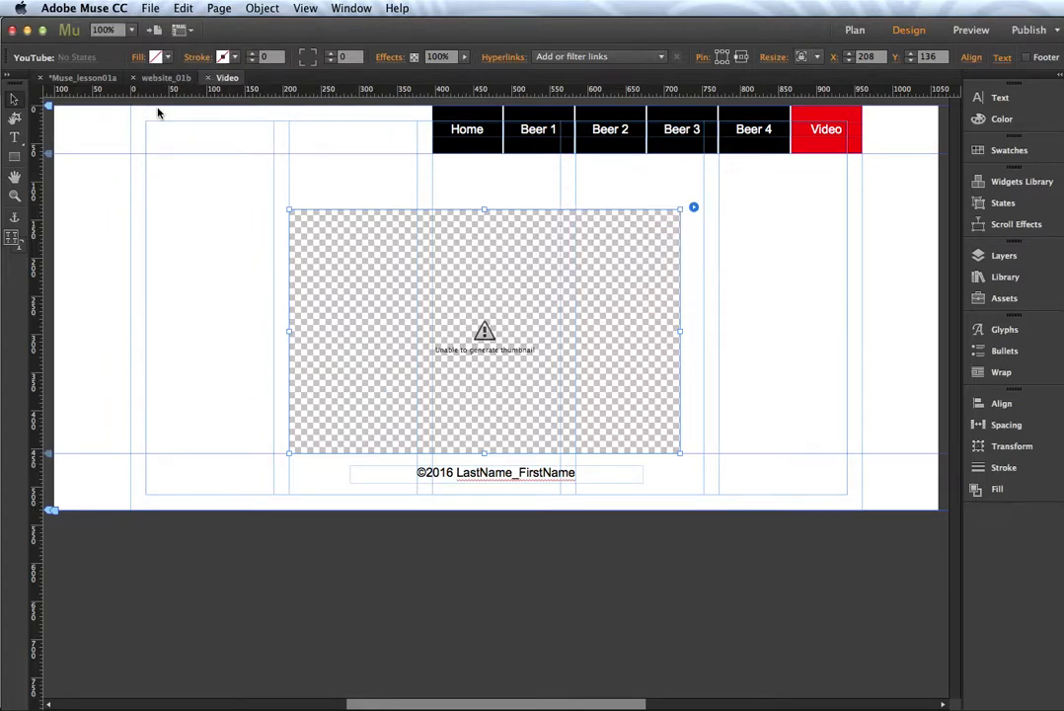
Step: Set Waldo_Lake.jpg as a Scale To Fill browser background and nudge the video box up to Y 99
left_click(208, 238)
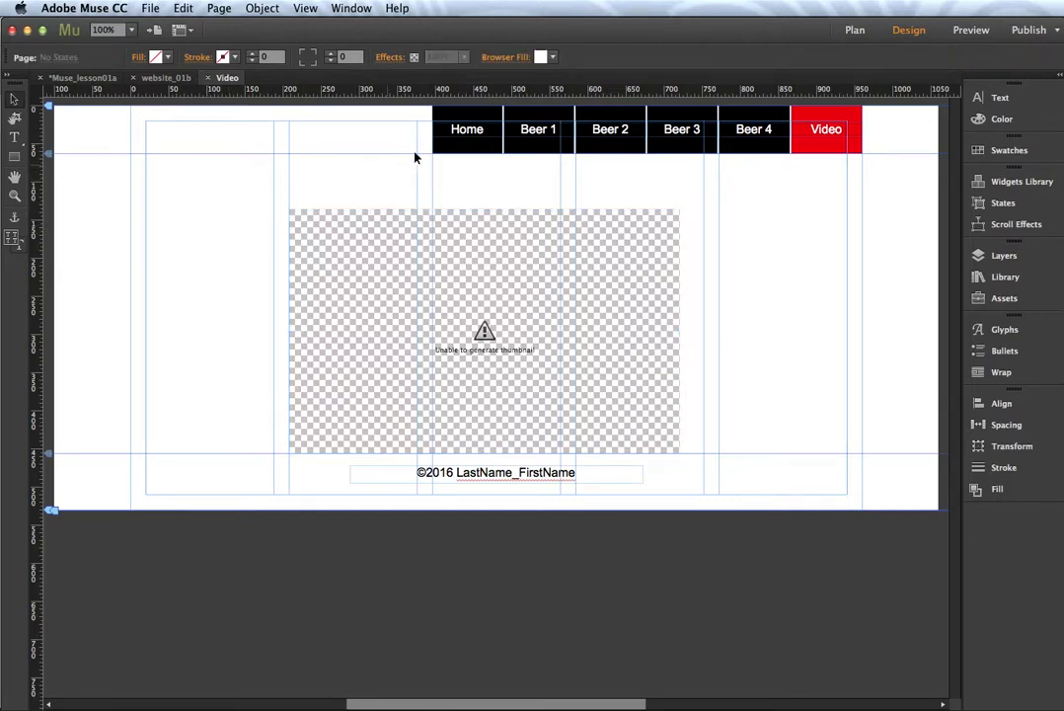
left_click(508, 57)
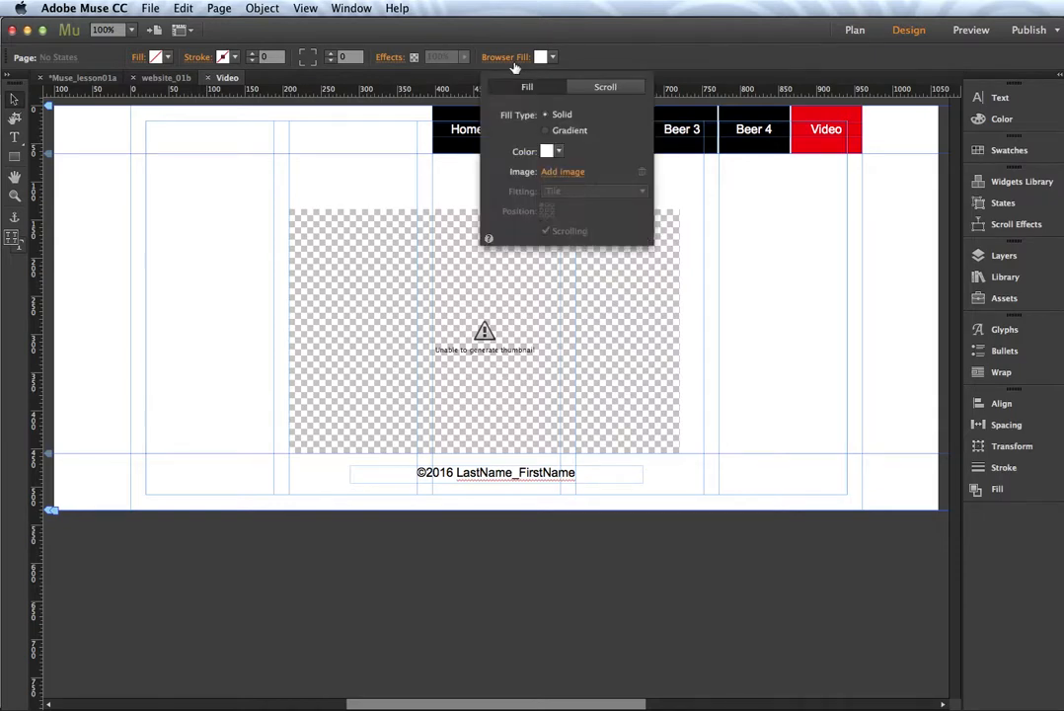
left_click(548, 172)
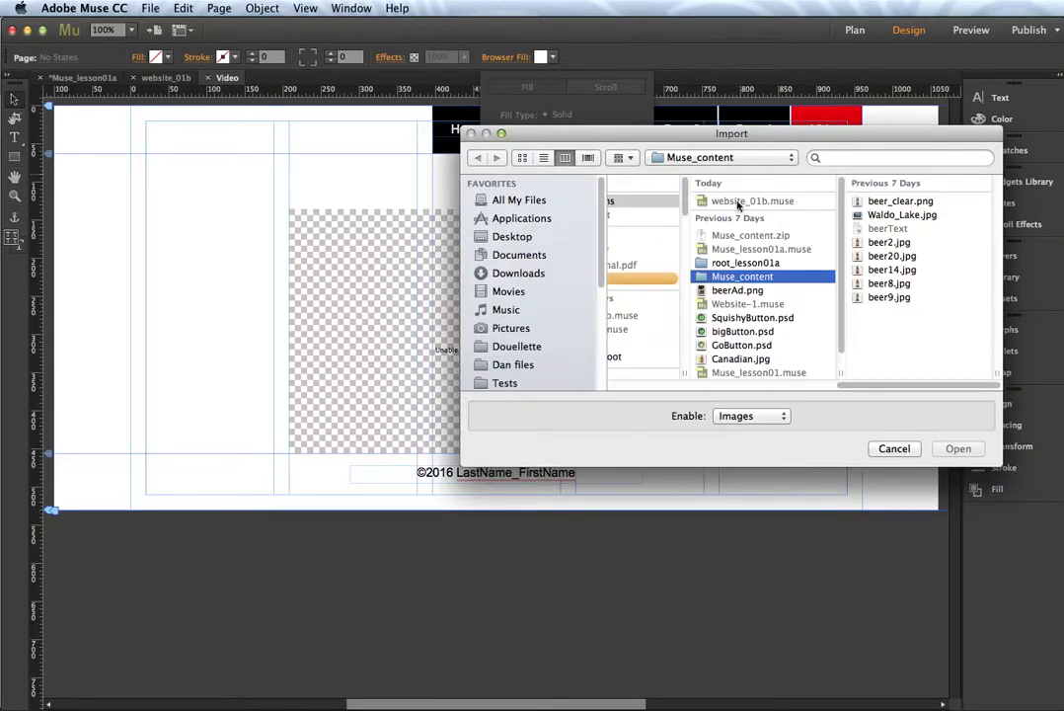
left_click(870, 218)
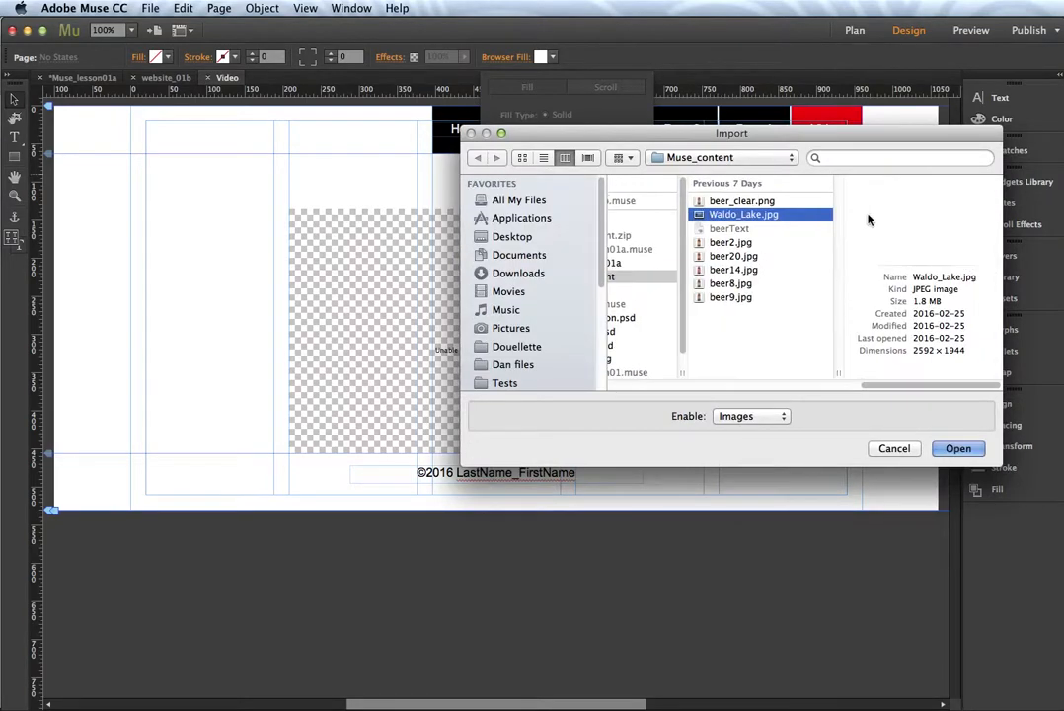
left_click(954, 449)
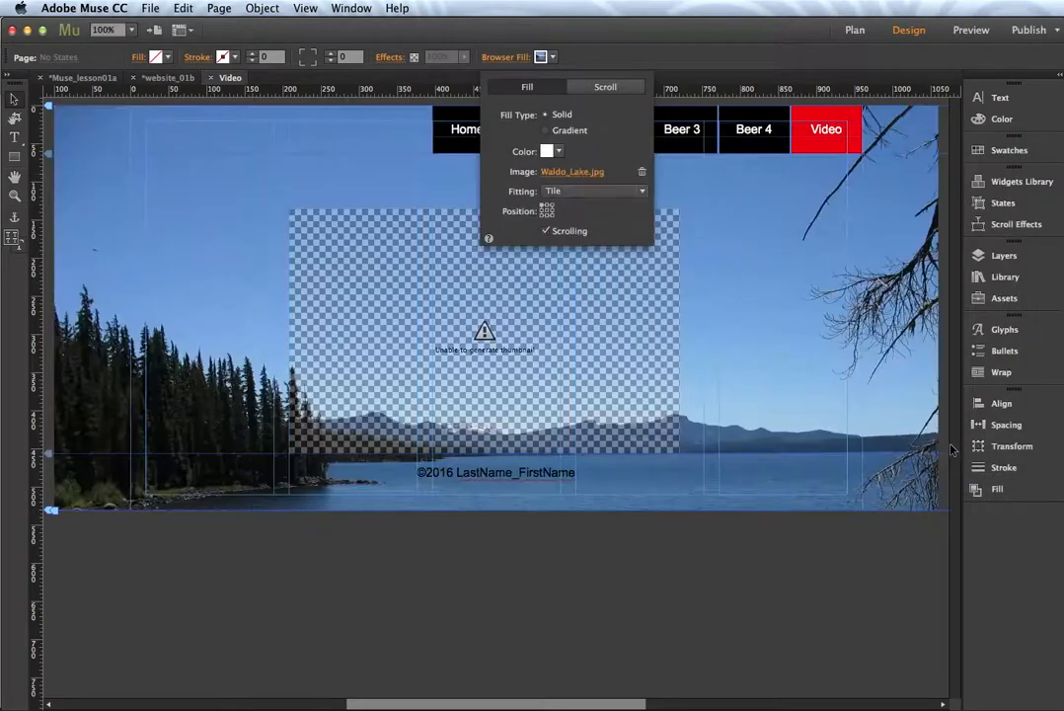
left_click(642, 191)
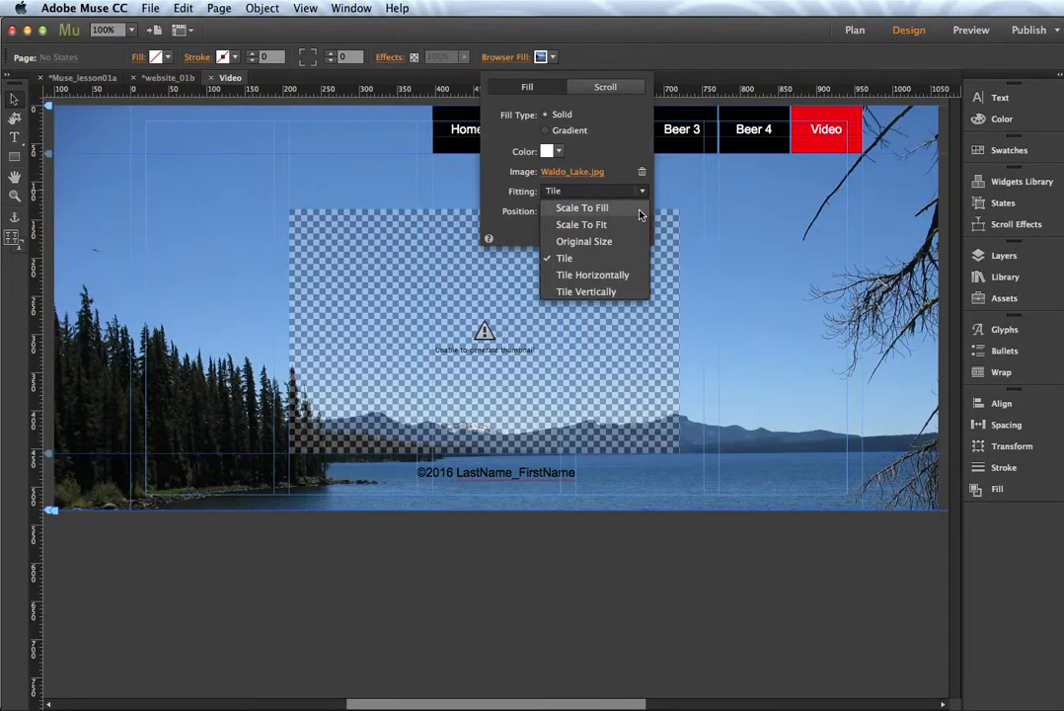
left_click(640, 214)
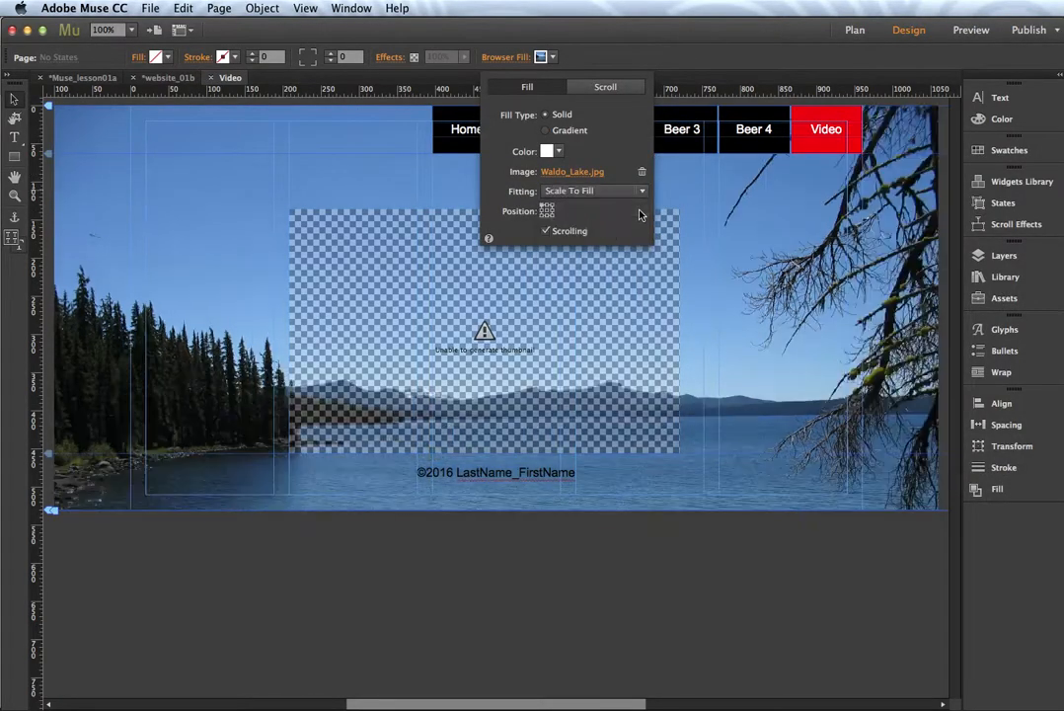
left_click(338, 174)
left_click_drag(363, 339, 392, 305)
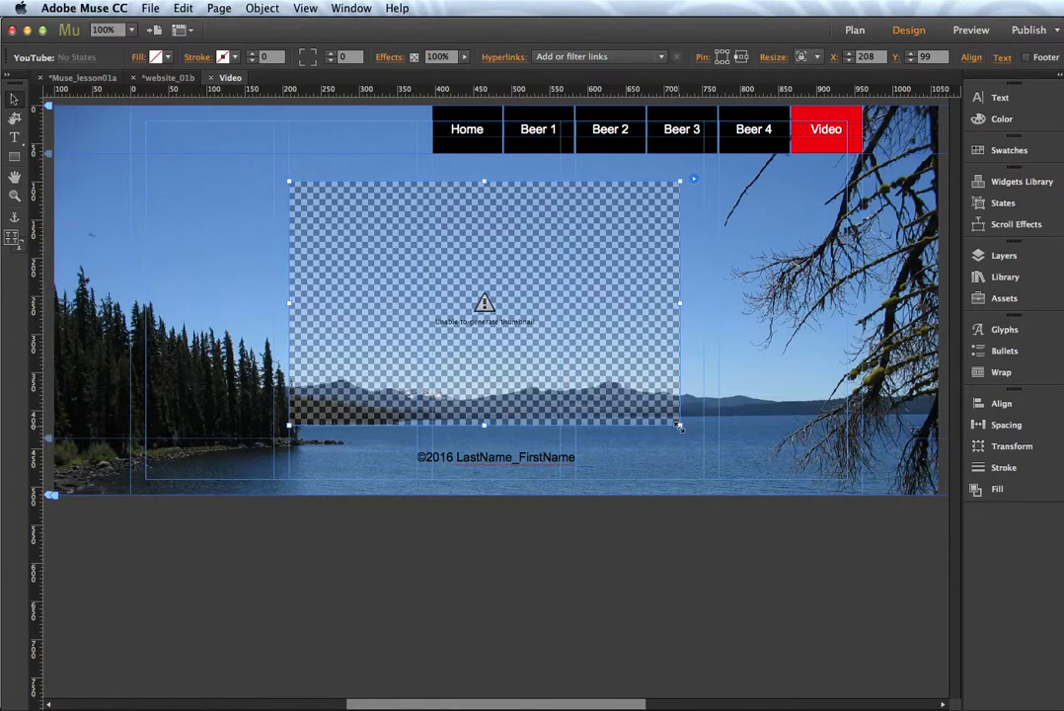
Step: Resize the YouTube widget to 663 by 414 pixels and save the site
left_click_drag(678, 425, 772, 433)
key("super+z")
left_click_drag(679, 426, 863, 494)
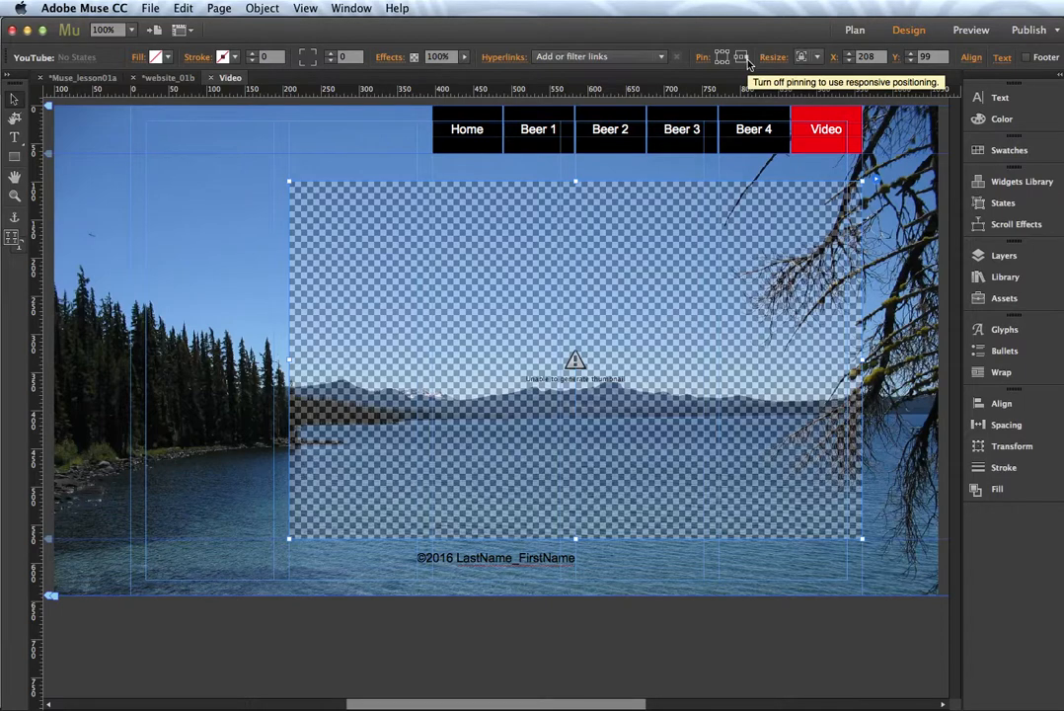
left_click(148, 8)
left_click(166, 108)
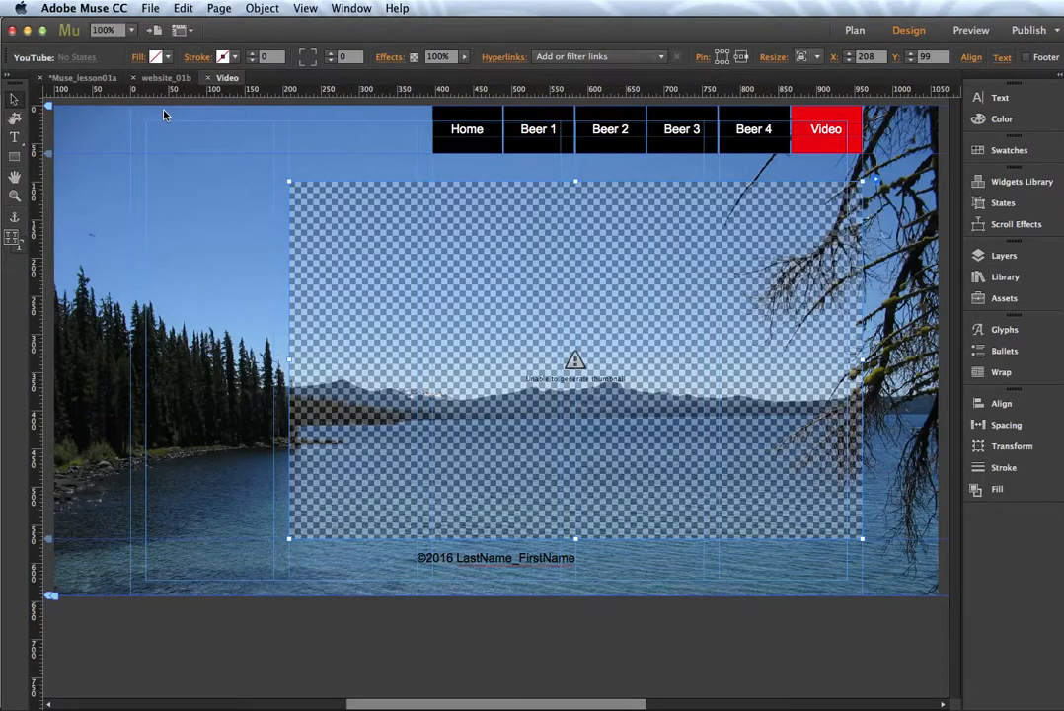
left_click(977, 32)
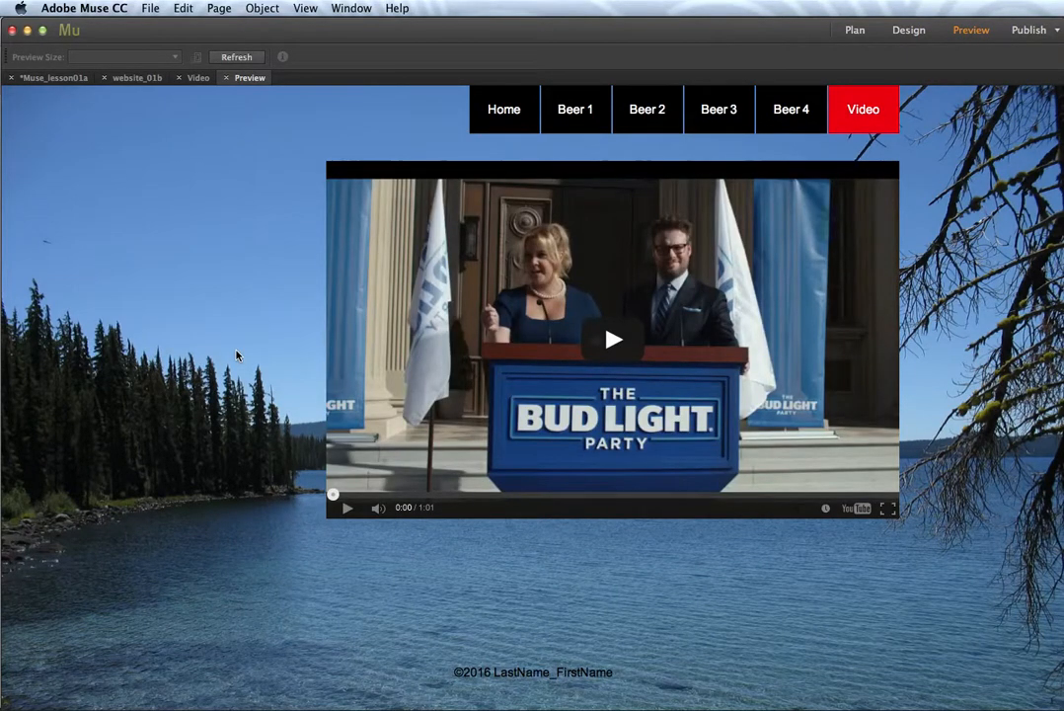
left_click(608, 345)
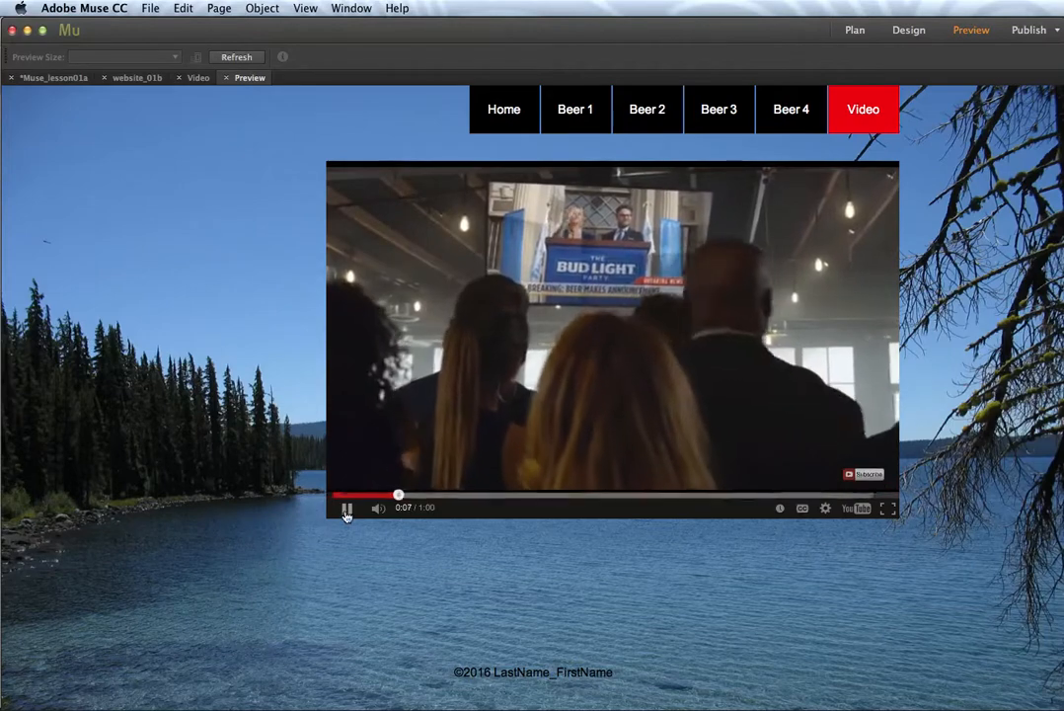
left_click(346, 510)
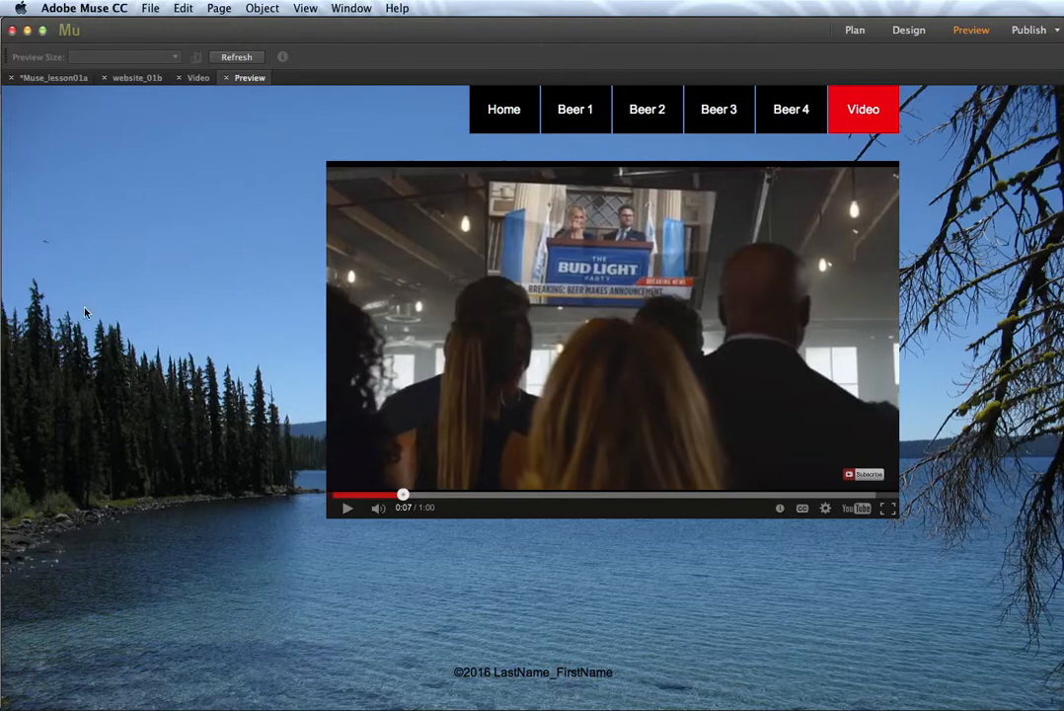
left_click(225, 78)
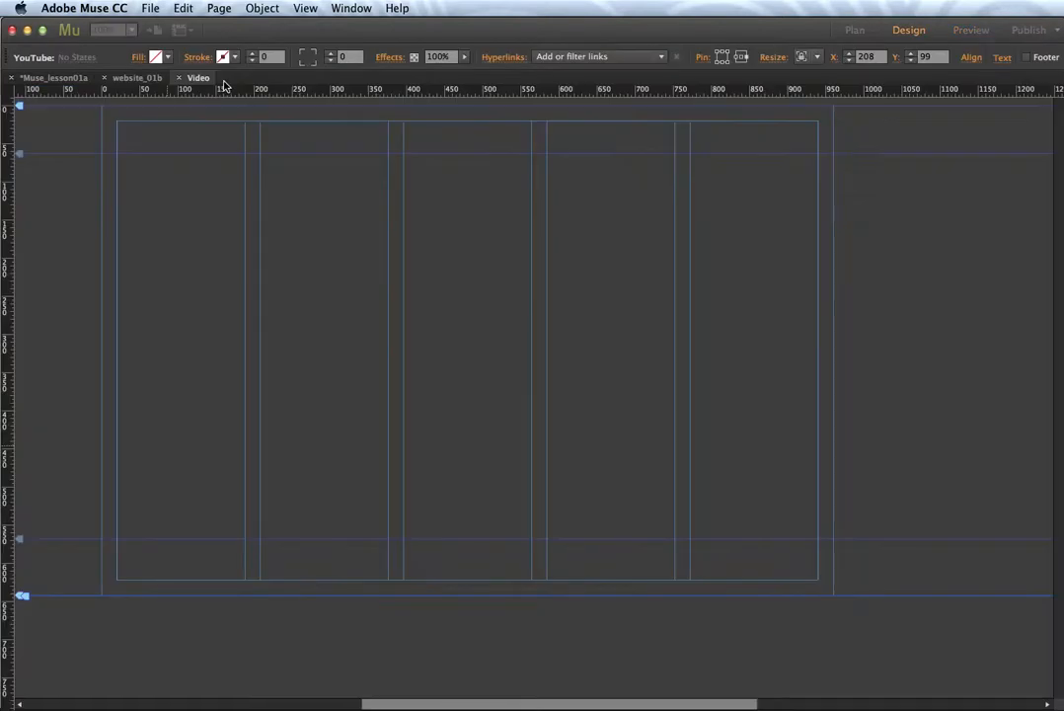
Step: In Plan view, add a Contact page after Video and open it in Design
left_click(151, 81)
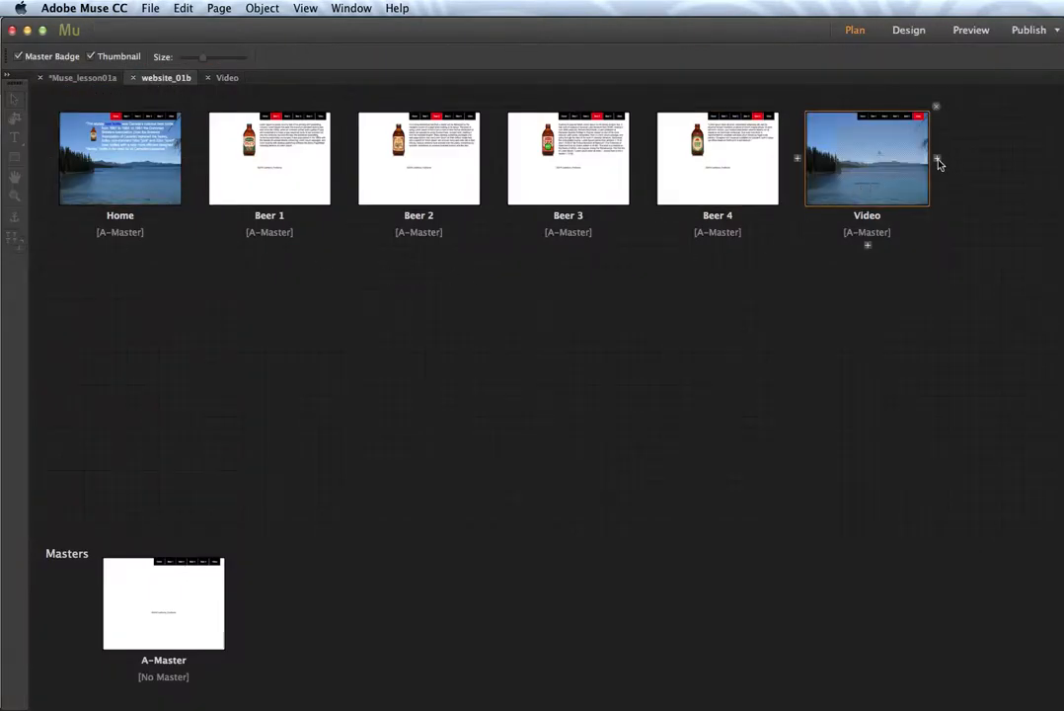
left_click(938, 159)
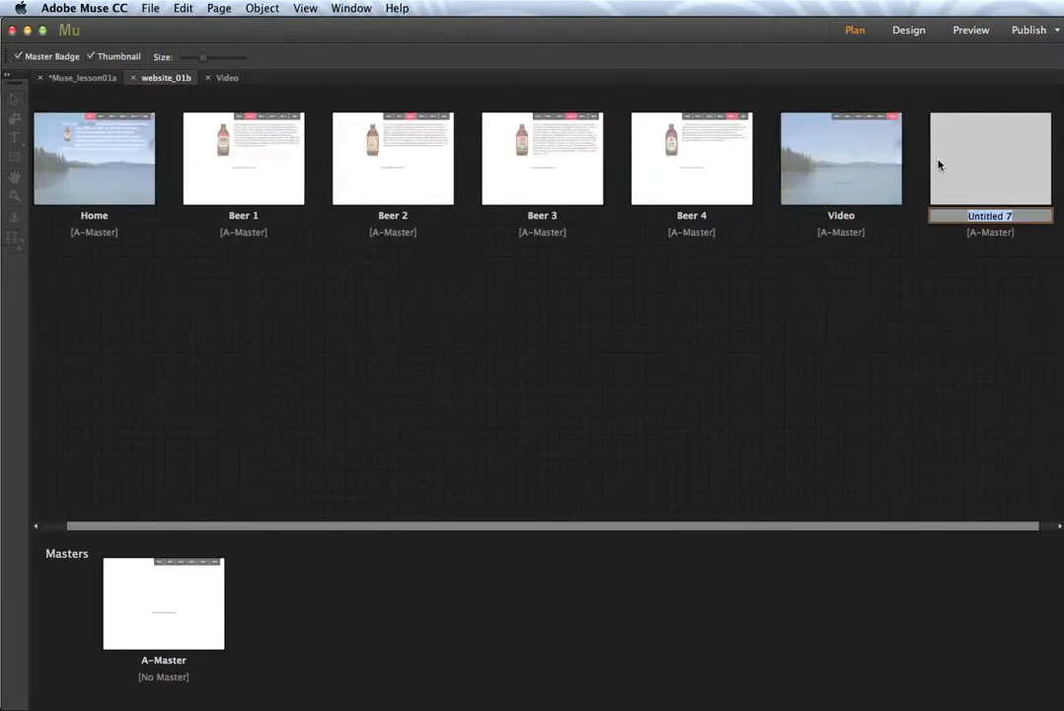
type("Contac")
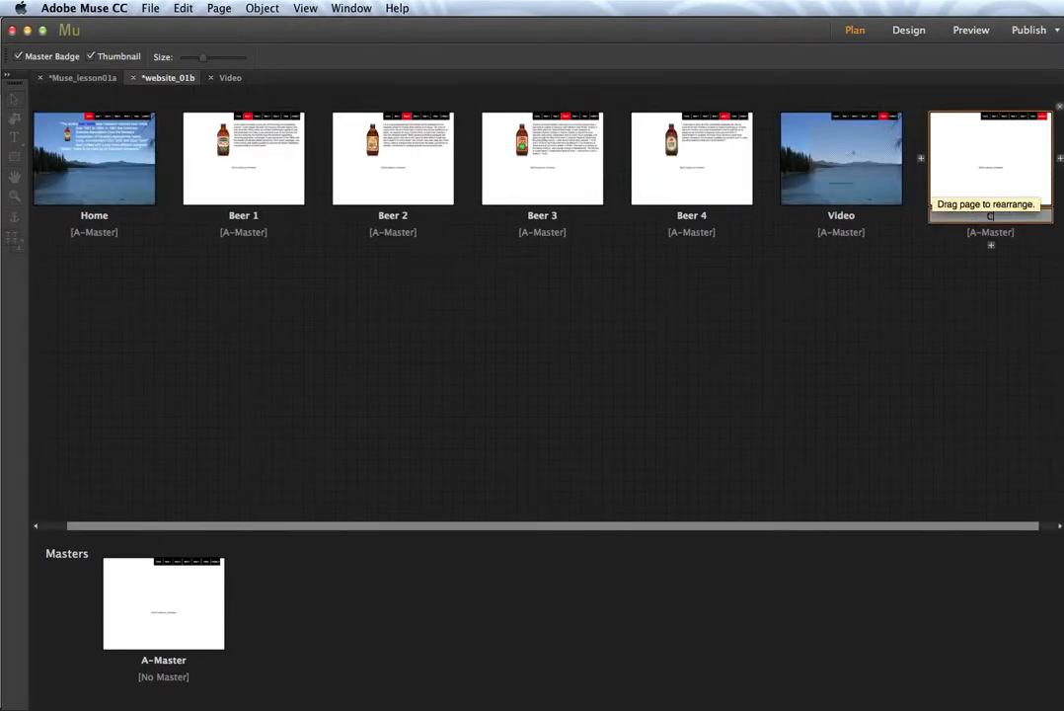
type("t")
double_click(950, 202)
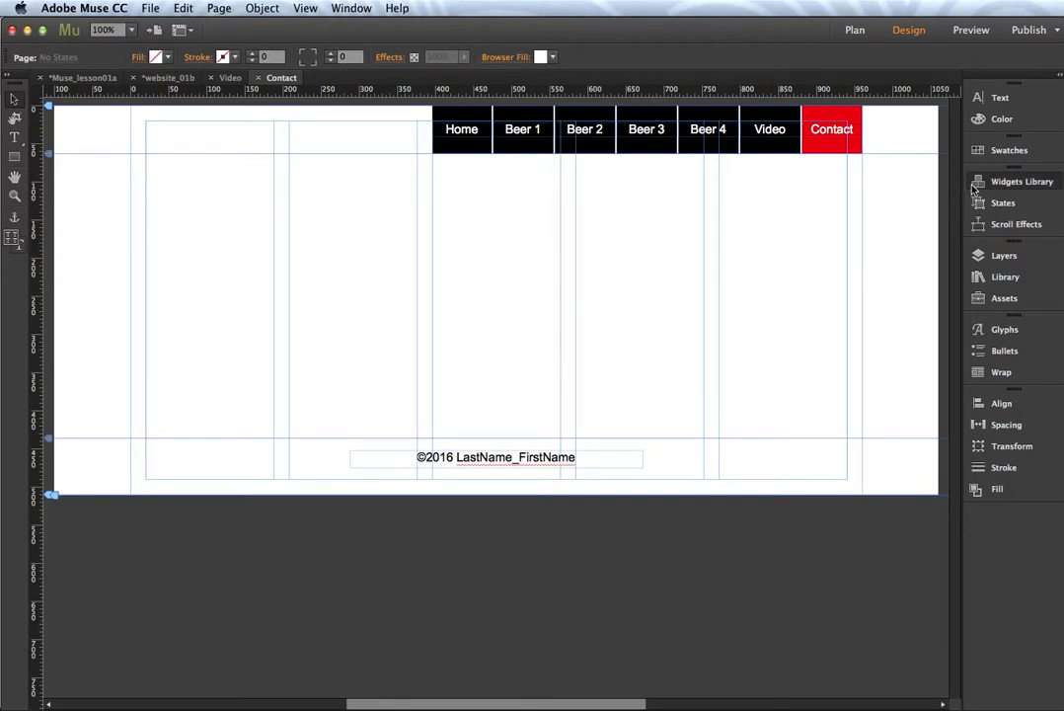
left_click(974, 189)
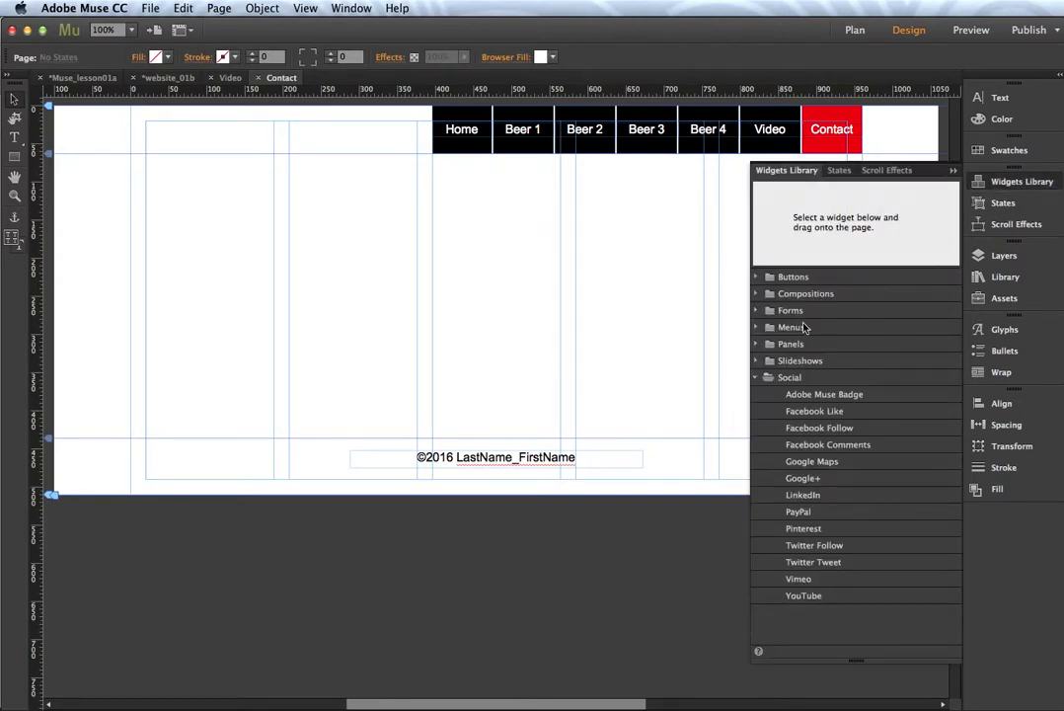
Step: Place the Simple Contact form widget on the Contact page and move it to X 620, Y 100
left_click(757, 378)
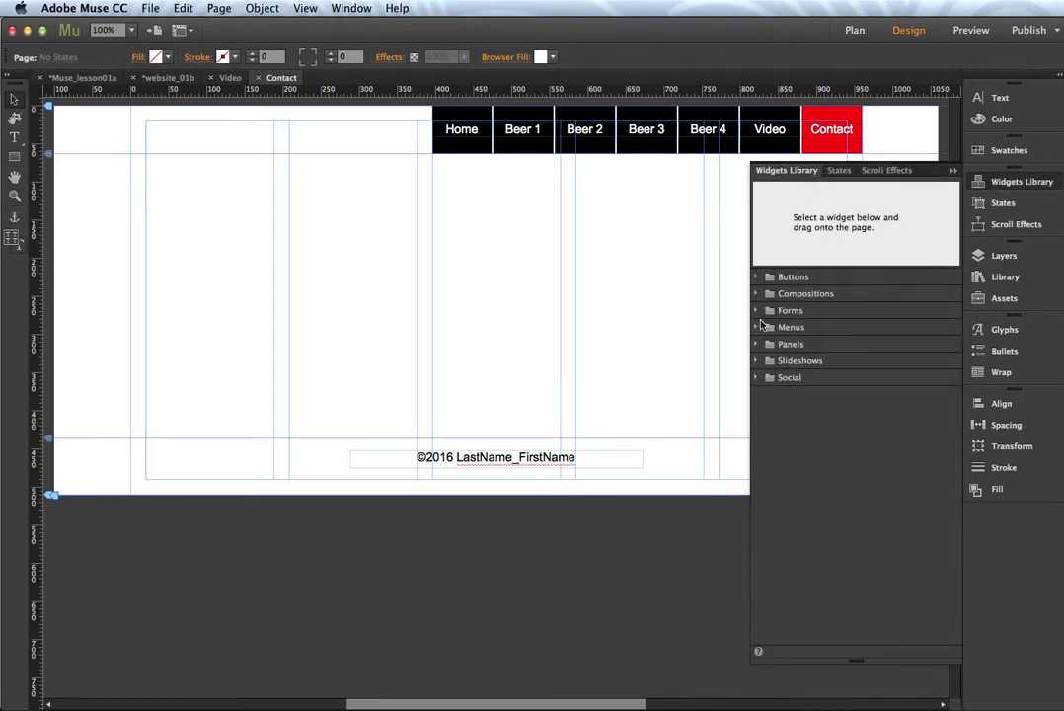
left_click(756, 310)
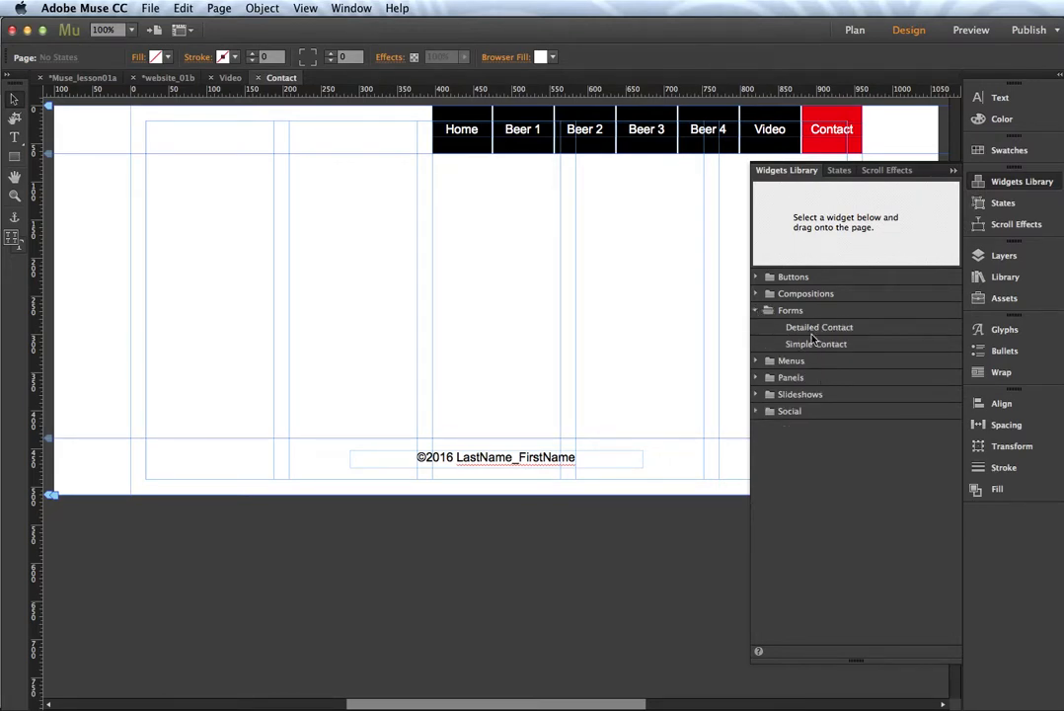
left_click(813, 345)
left_click_drag(813, 345, 579, 253)
left_click(979, 184)
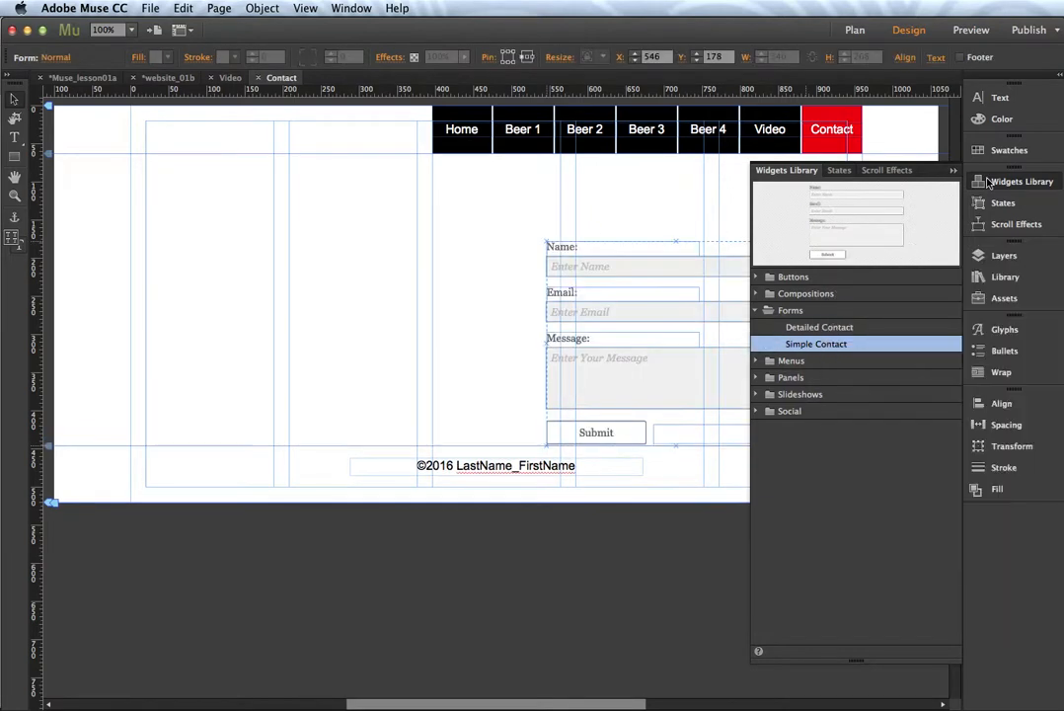
left_click_drag(708, 269, 760, 207)
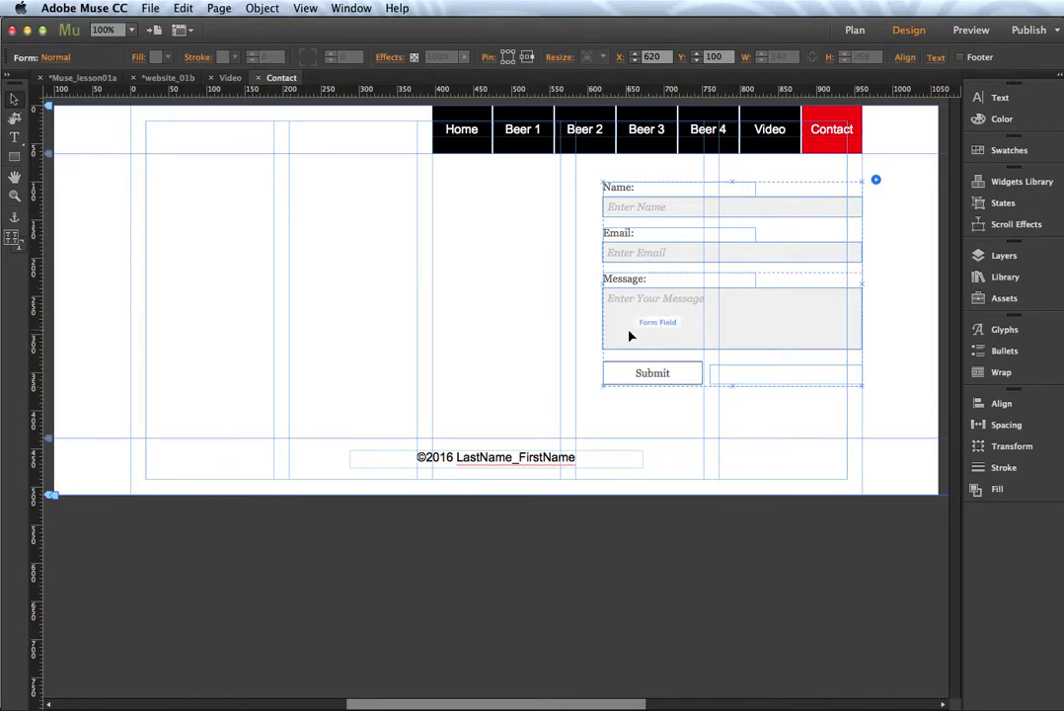
Step: Select the form's Submit, Message, Email and Name fields in turn and inspect the Name field options
left_click(618, 379)
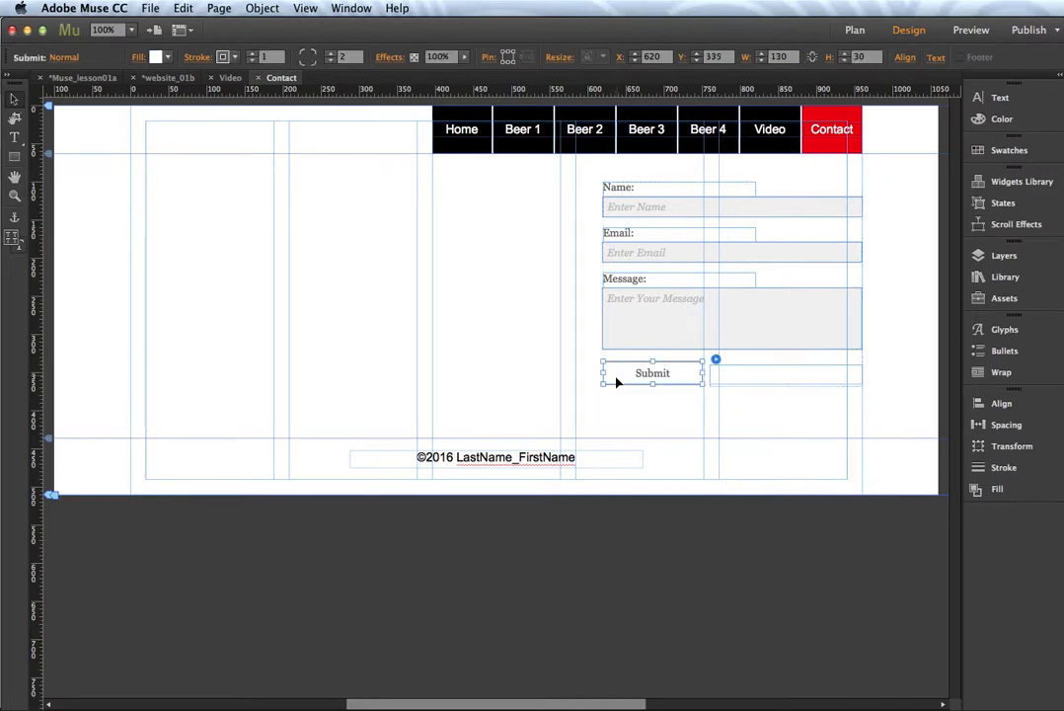
left_click(638, 318)
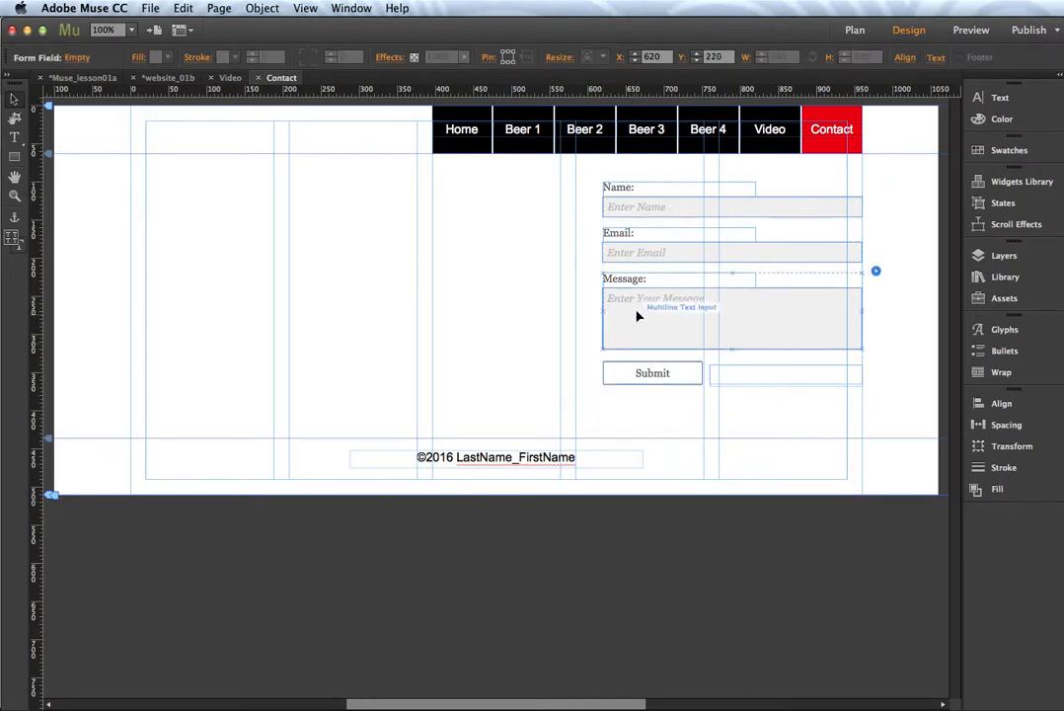
left_click(633, 258)
left_click(624, 195)
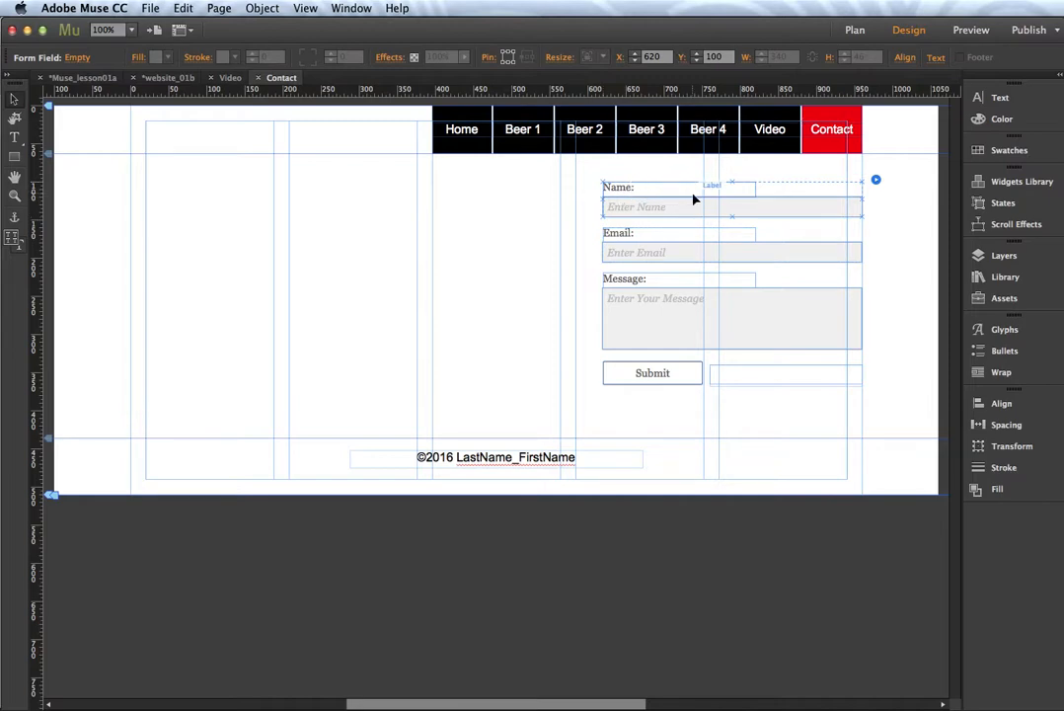
left_click(691, 254)
left_click(698, 324)
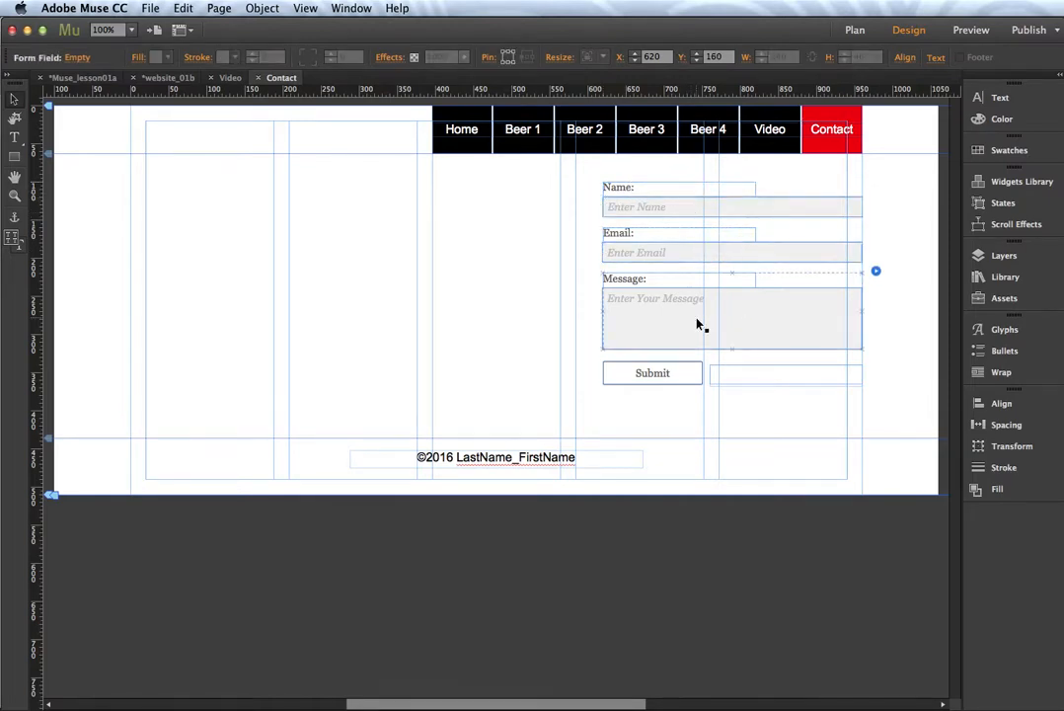
left_click(746, 206)
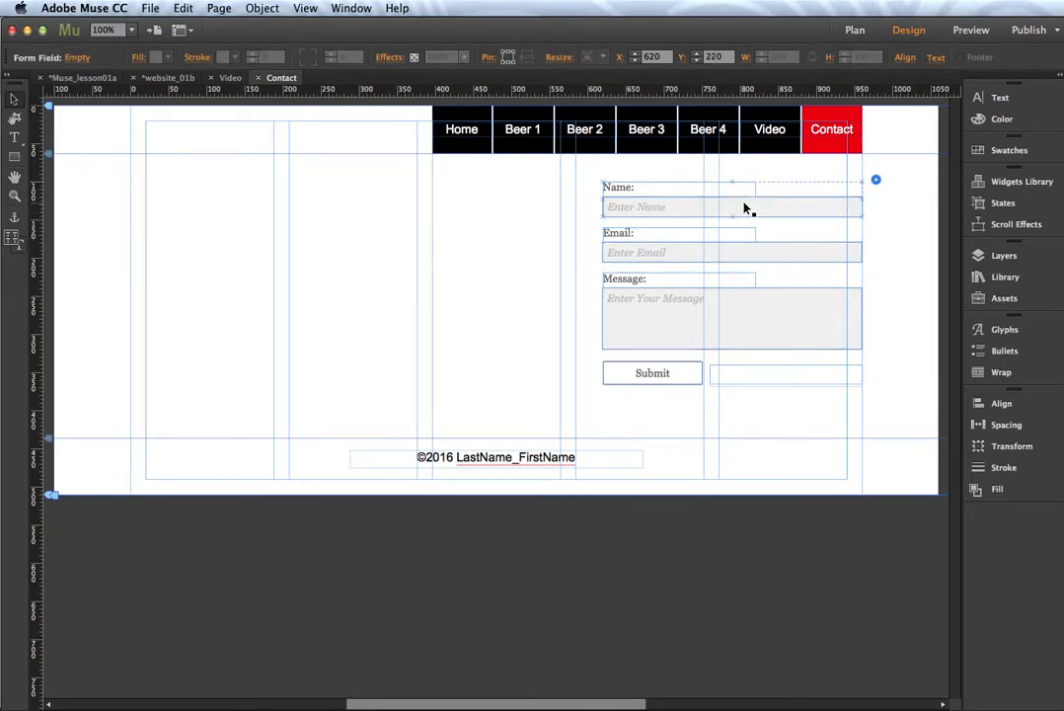
left_click(876, 181)
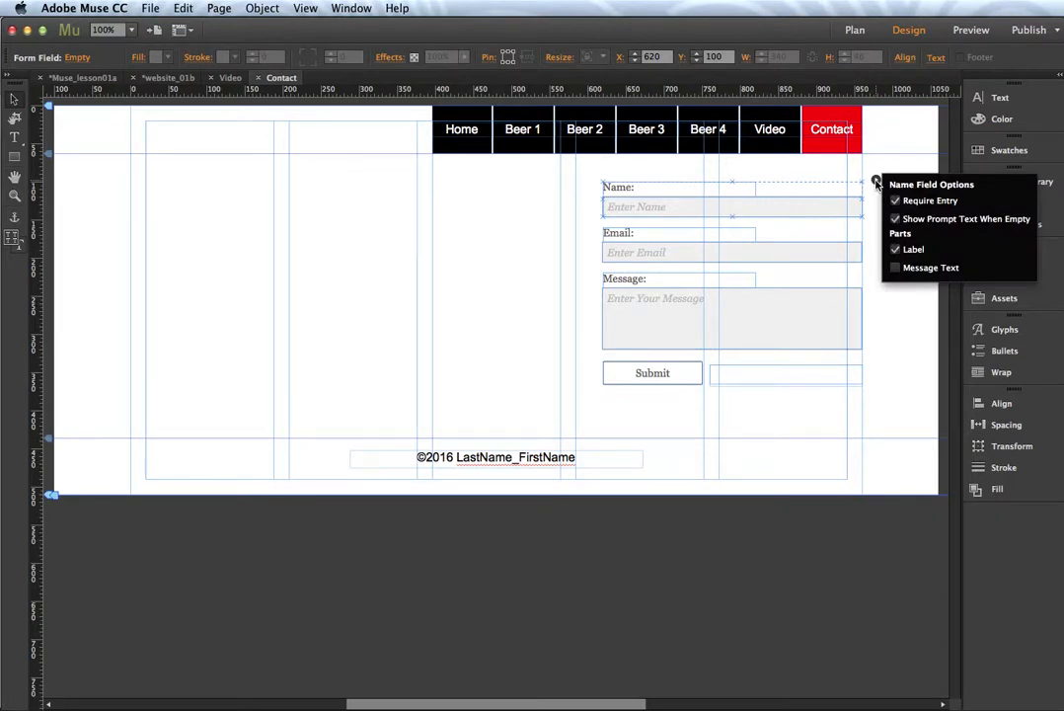
left_click(876, 181)
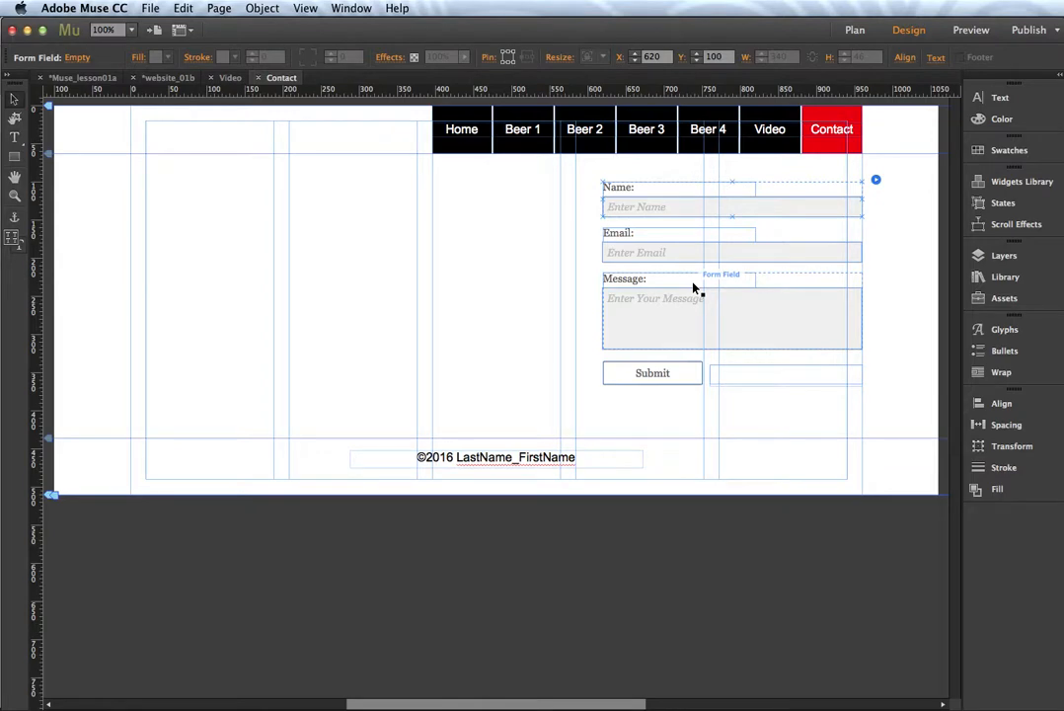
Step: Select the whole contact form widget and open its Options flyout
left_click(978, 184)
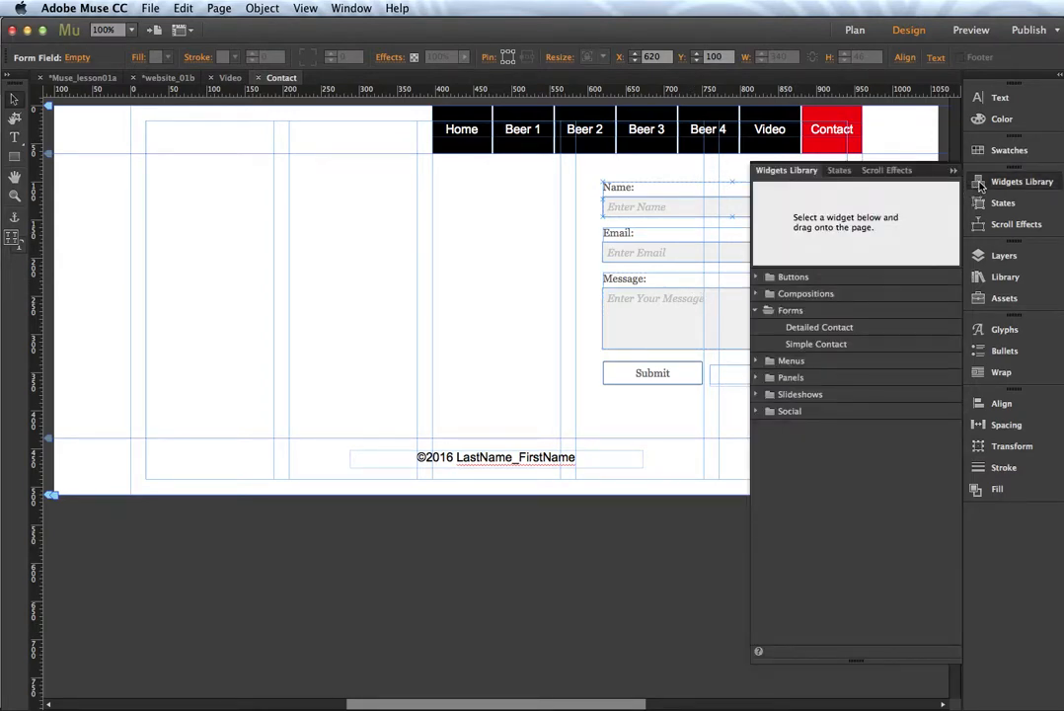
left_click(980, 185)
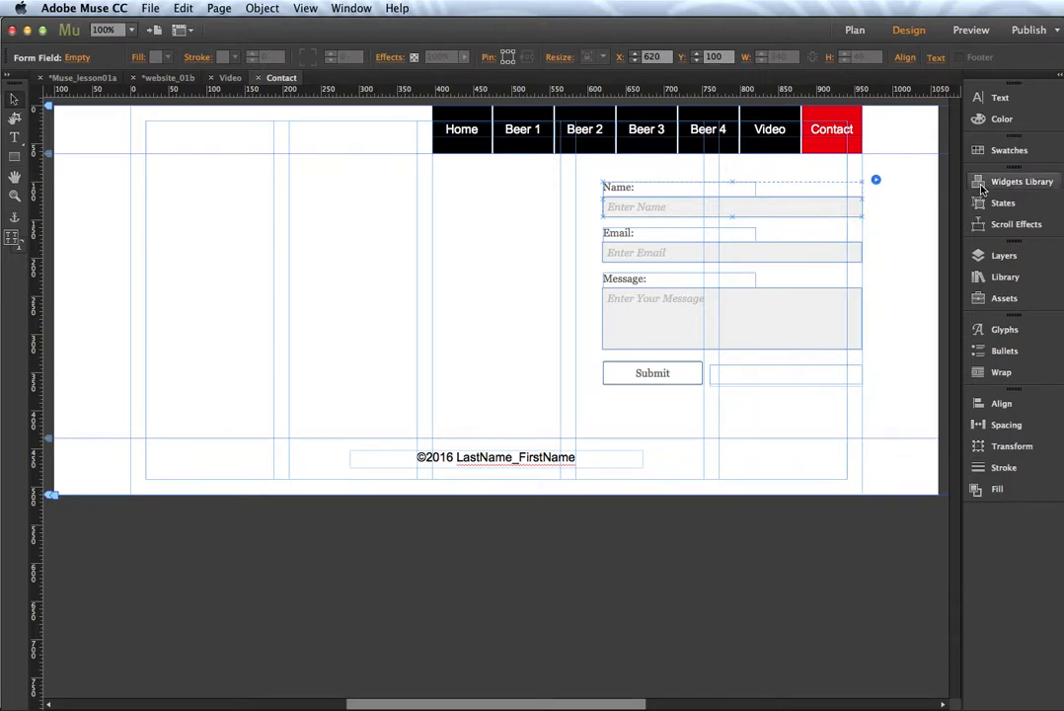
left_click(721, 206)
left_click(702, 193)
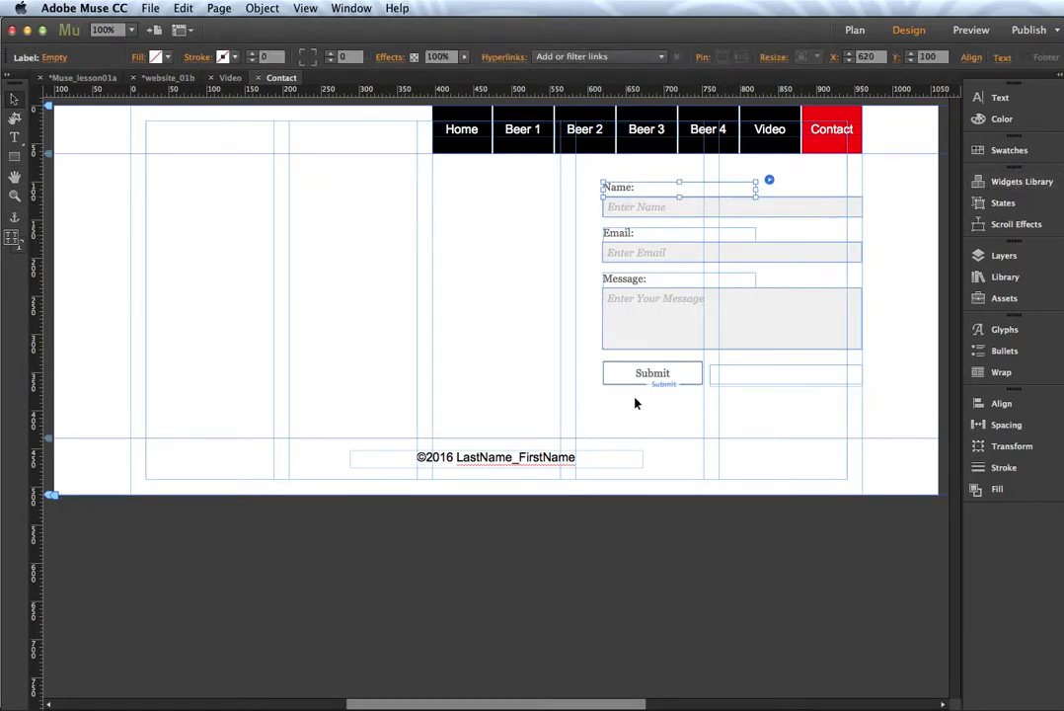
left_click(606, 359)
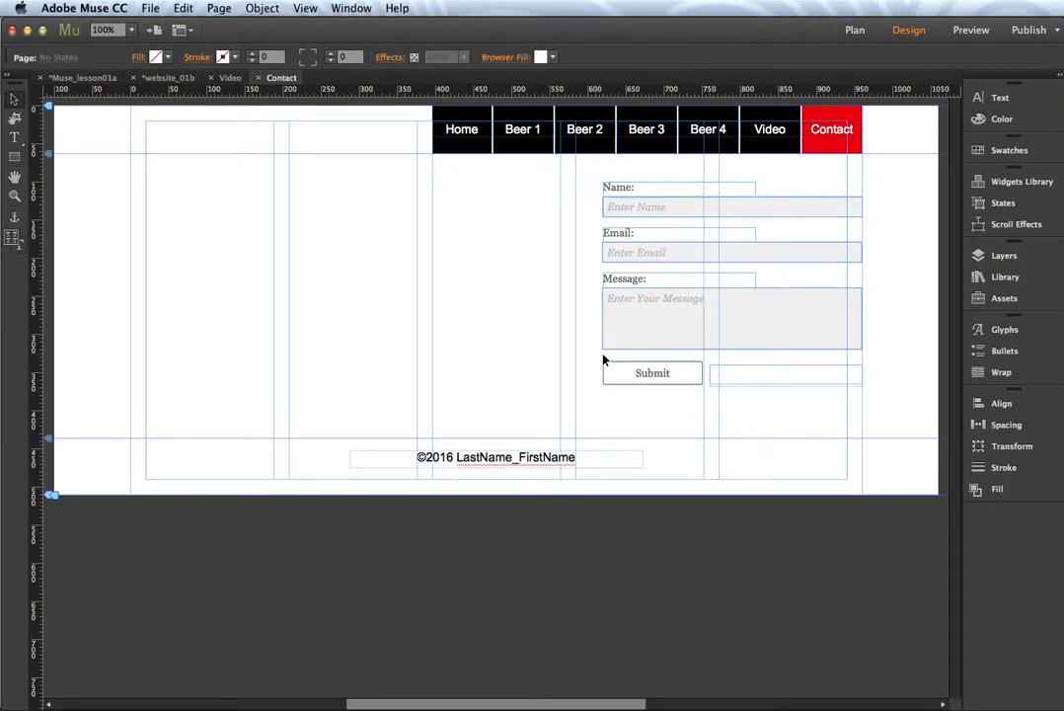
left_click(627, 378)
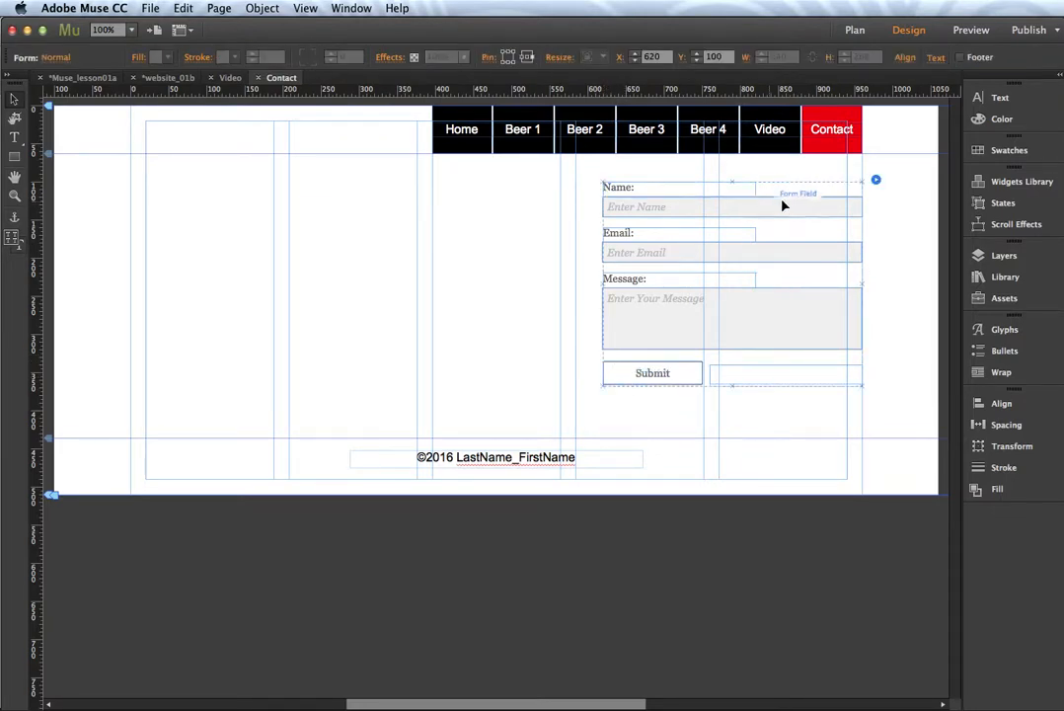
left_click(876, 181)
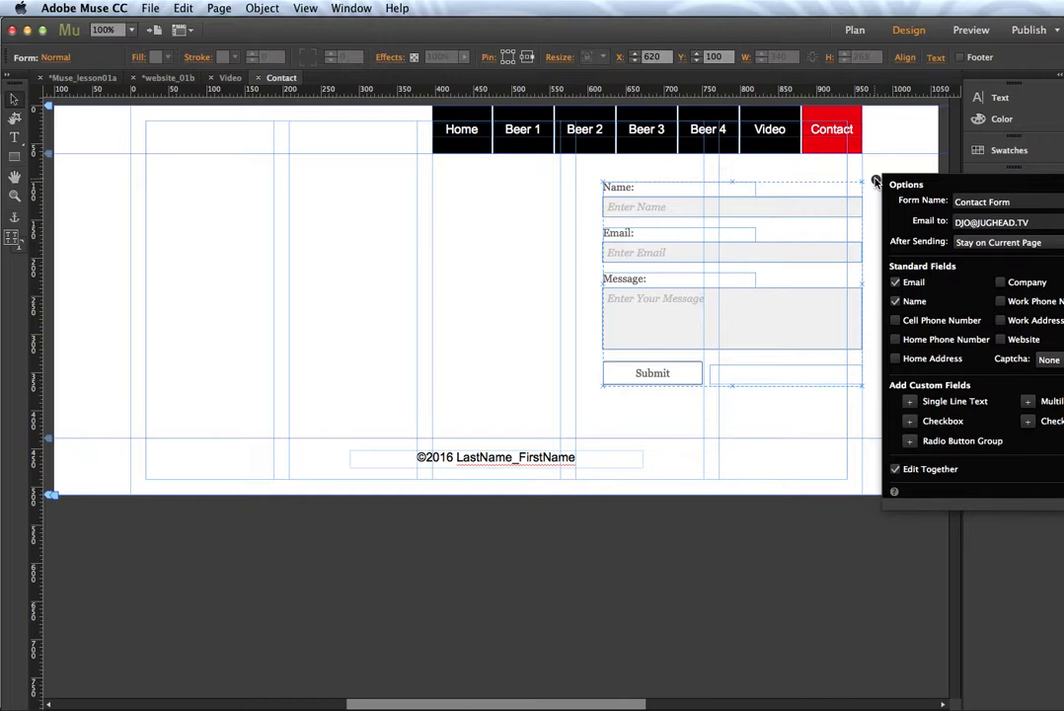
Step: Move the contact form left to X 480 and rename it Contact Form from Site
left_click(875, 180)
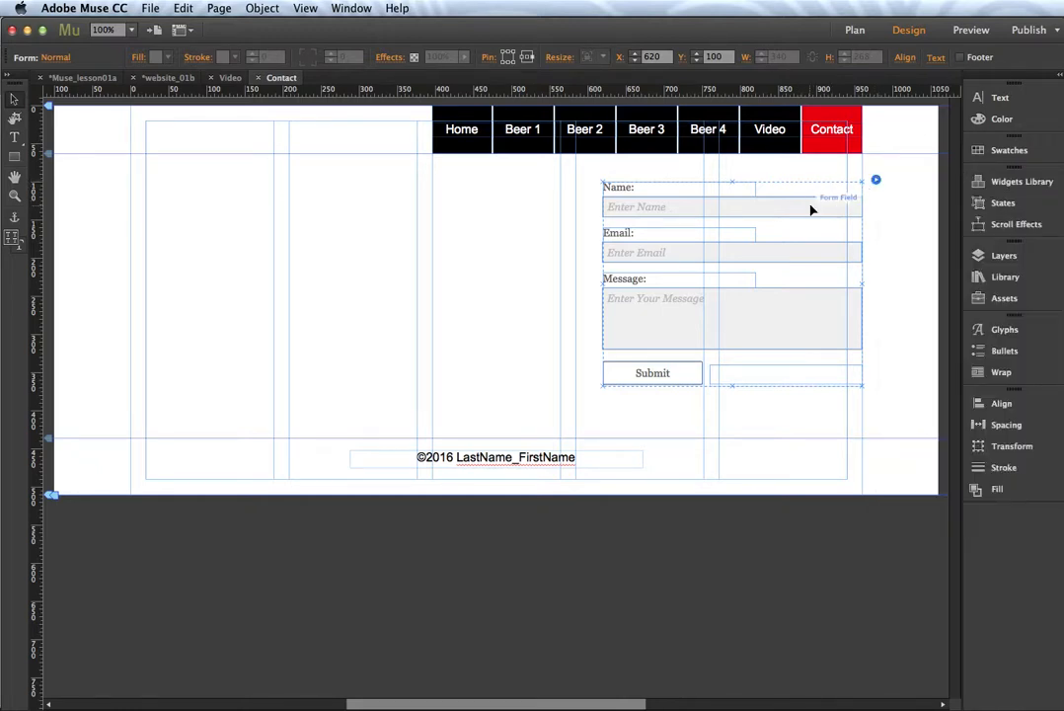
left_click_drag(806, 207, 704, 215)
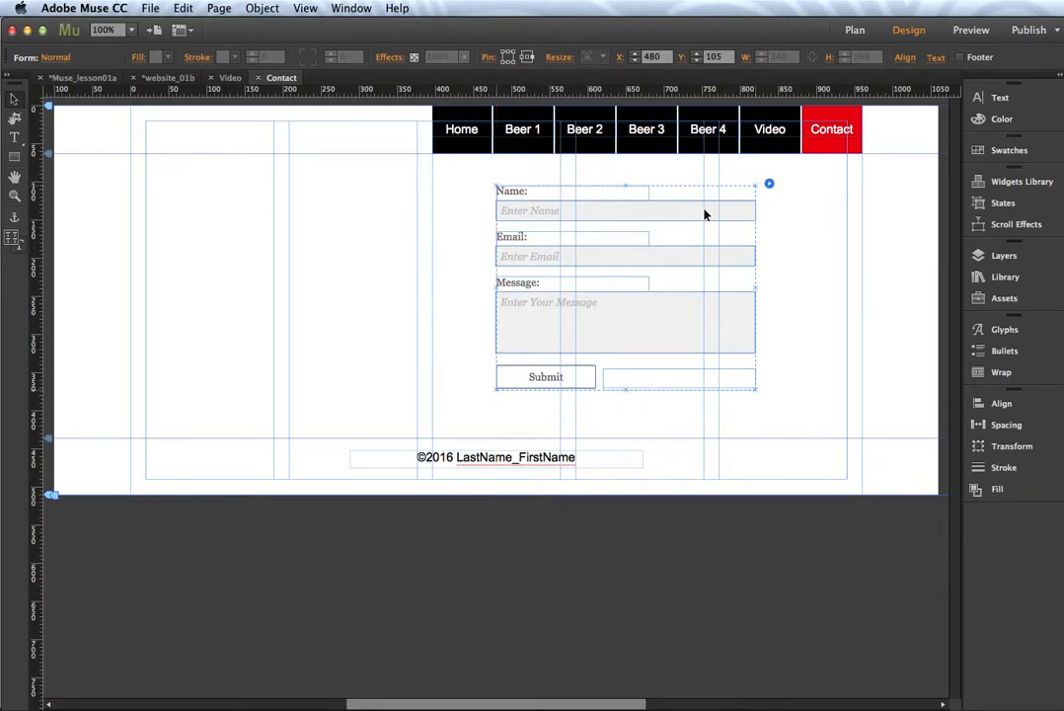
left_click(770, 183)
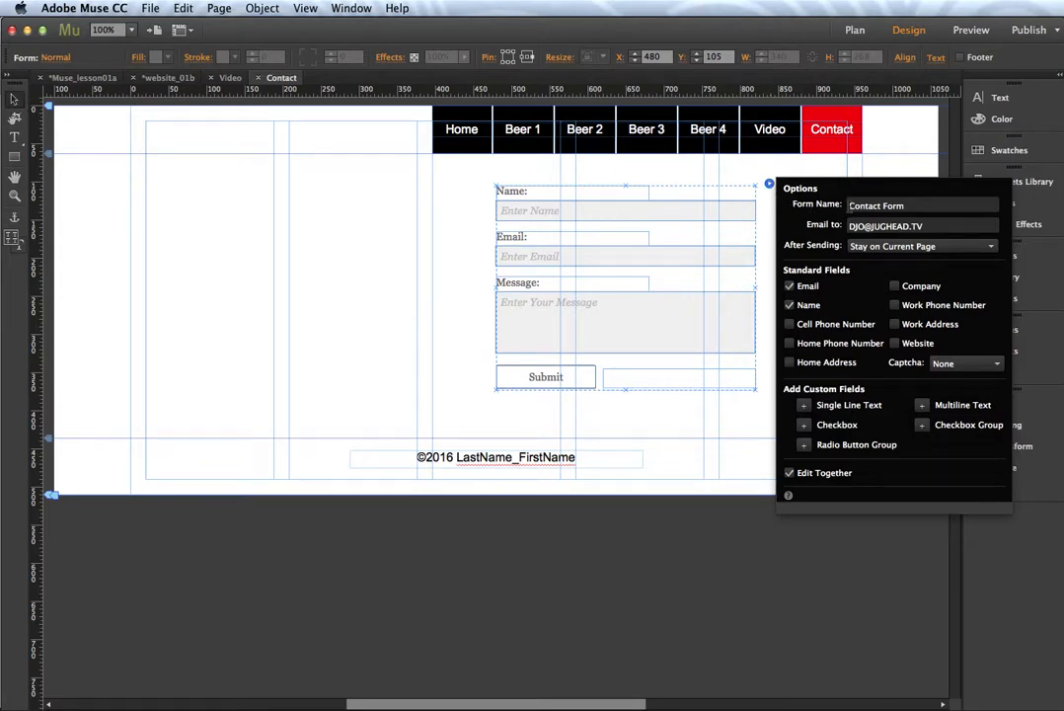
left_click(913, 206)
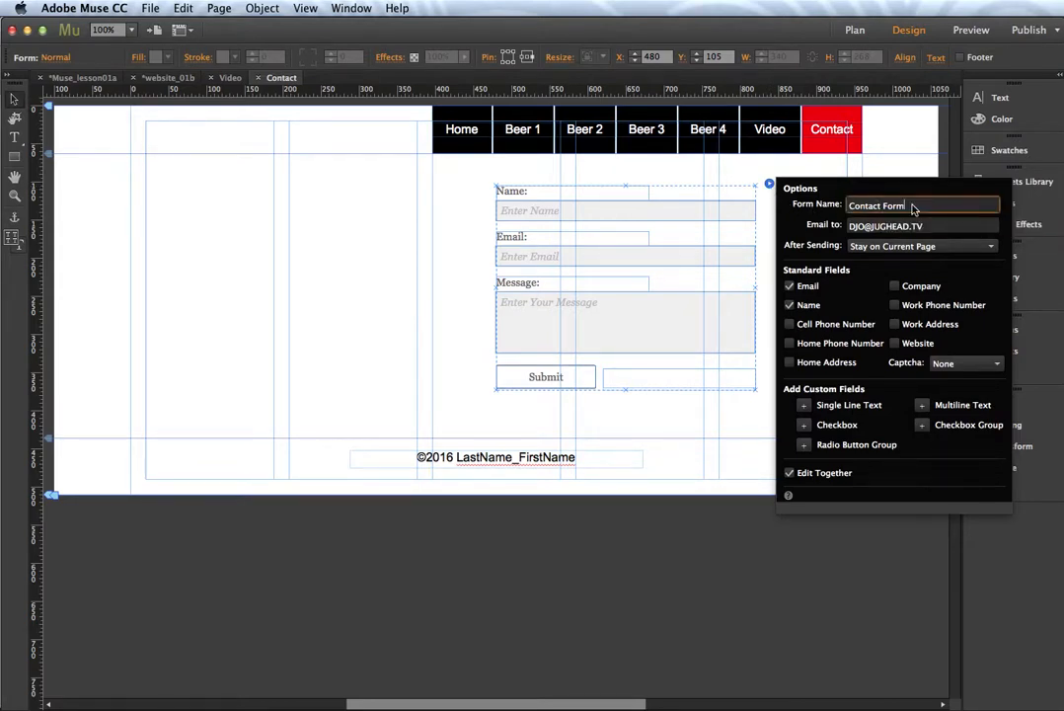
type("from Site")
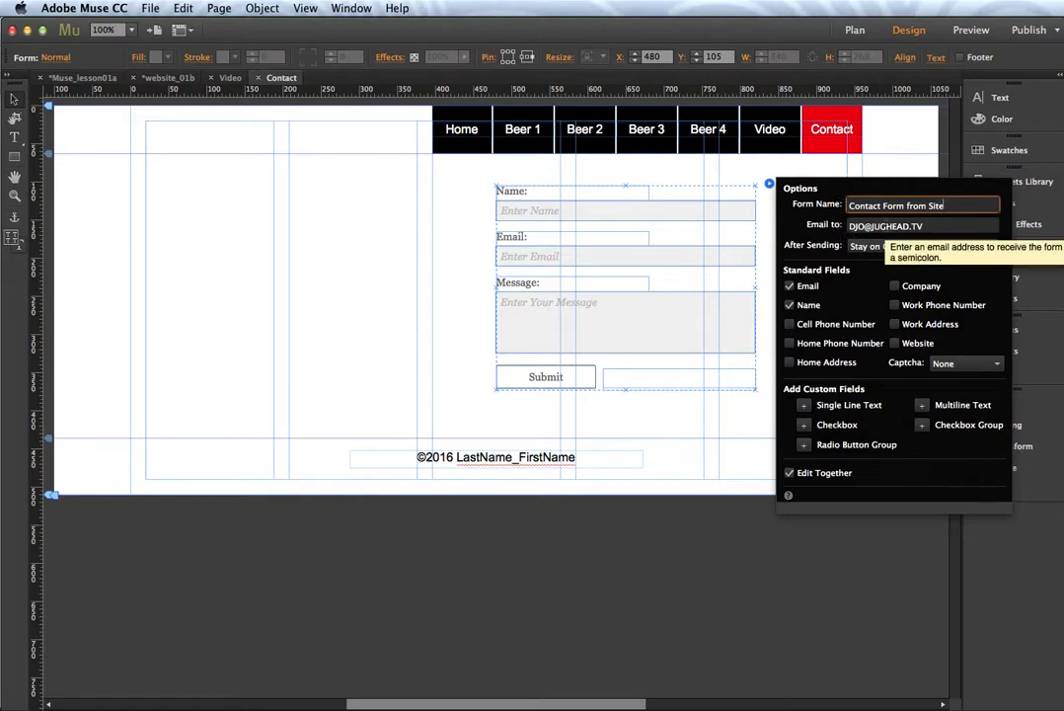
Step: Review the recipient e-mail address and keep Stay on Current Page as the after-sending action
left_click(935, 225)
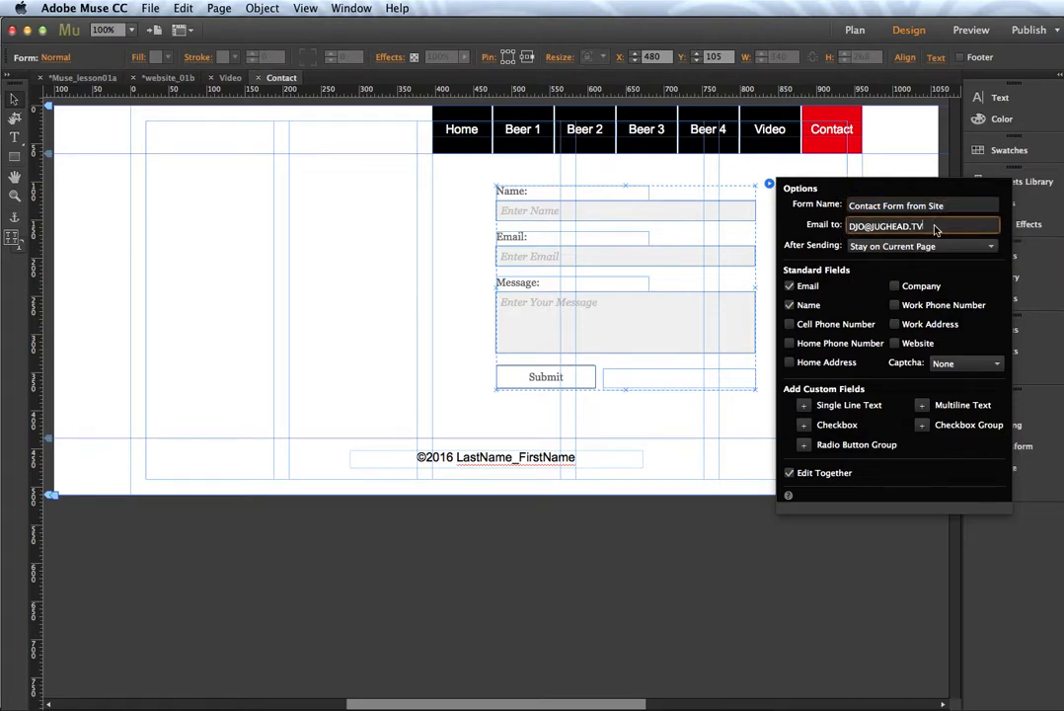
left_click_drag(926, 227, 837, 229)
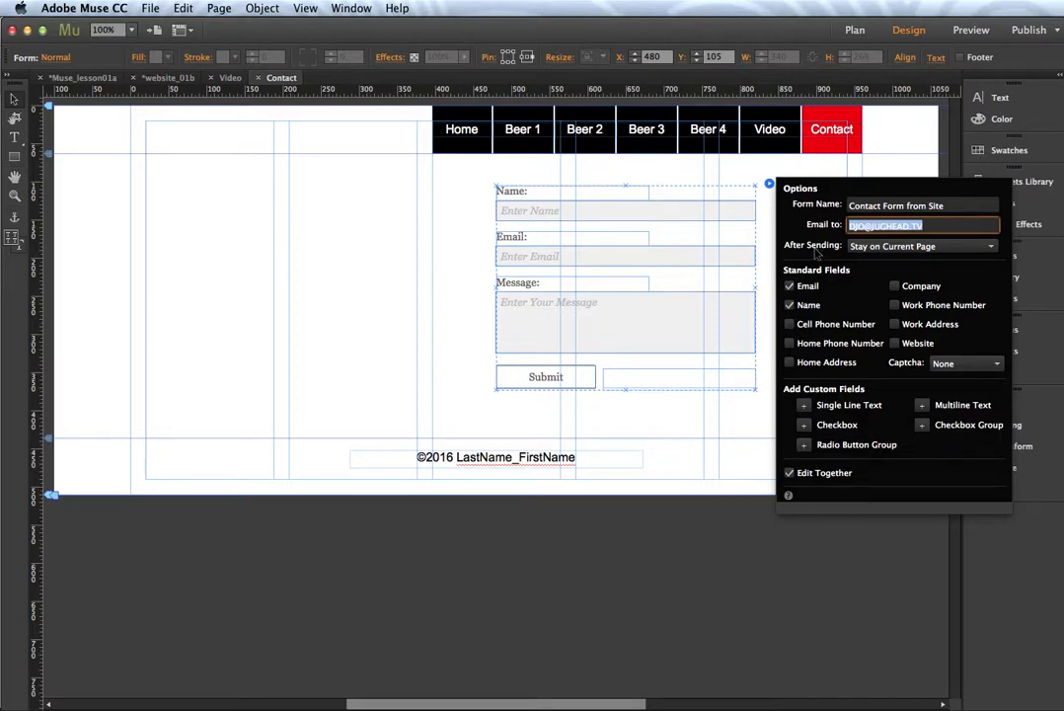
left_click(891, 248)
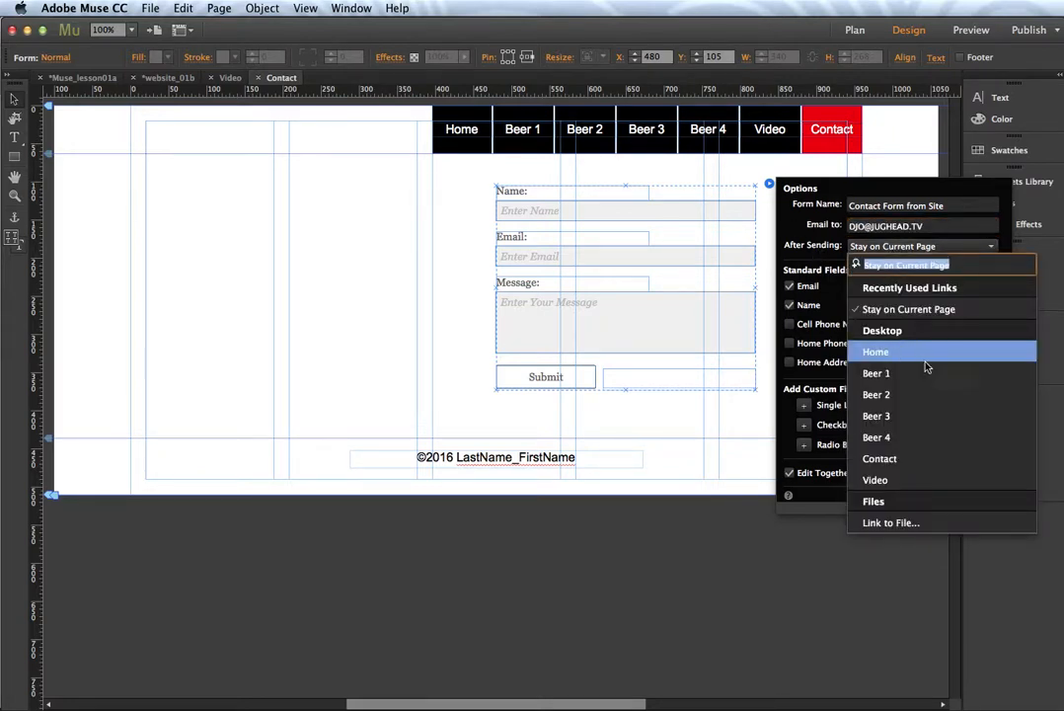
left_click(894, 309)
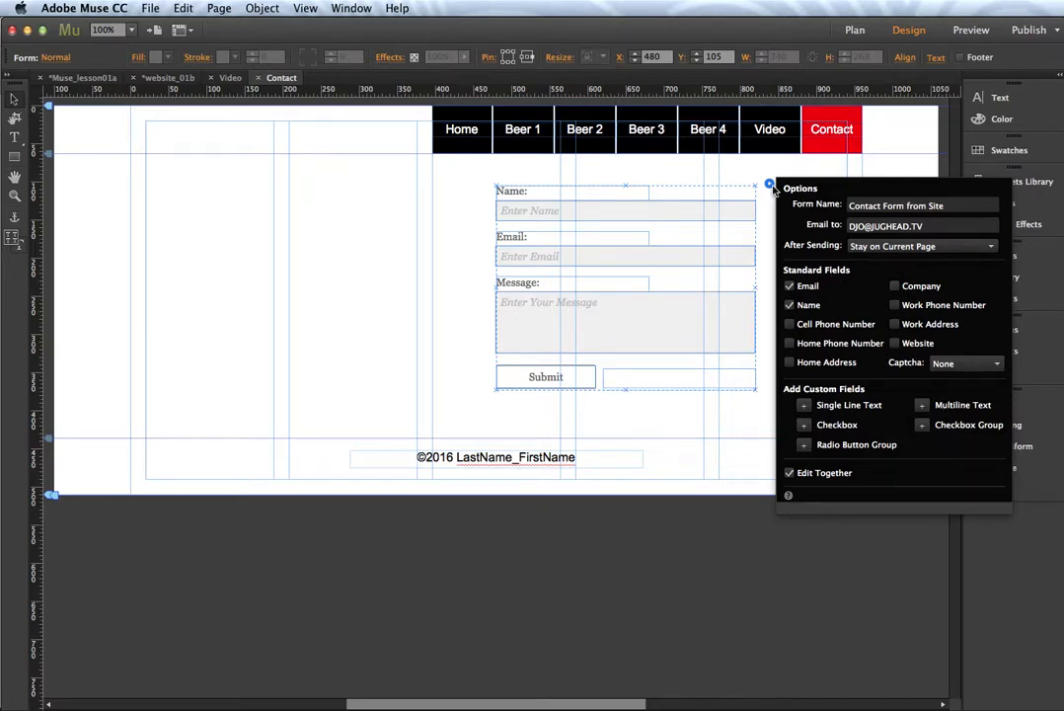
left_click(944, 226)
left_click_drag(944, 226, 847, 226)
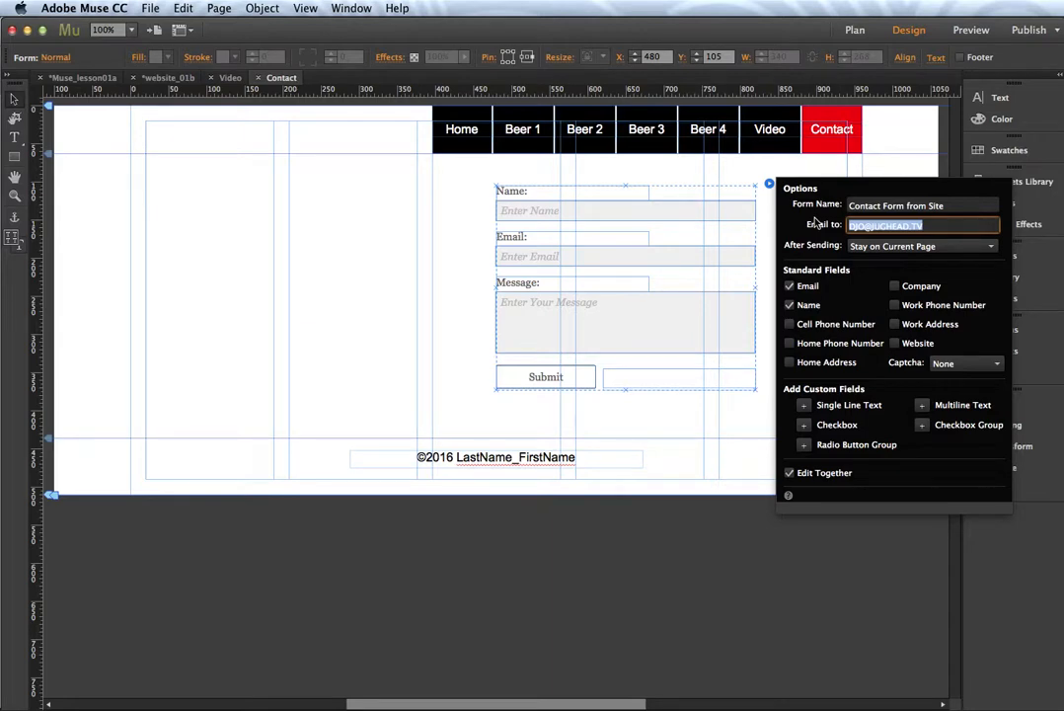
left_click(770, 185)
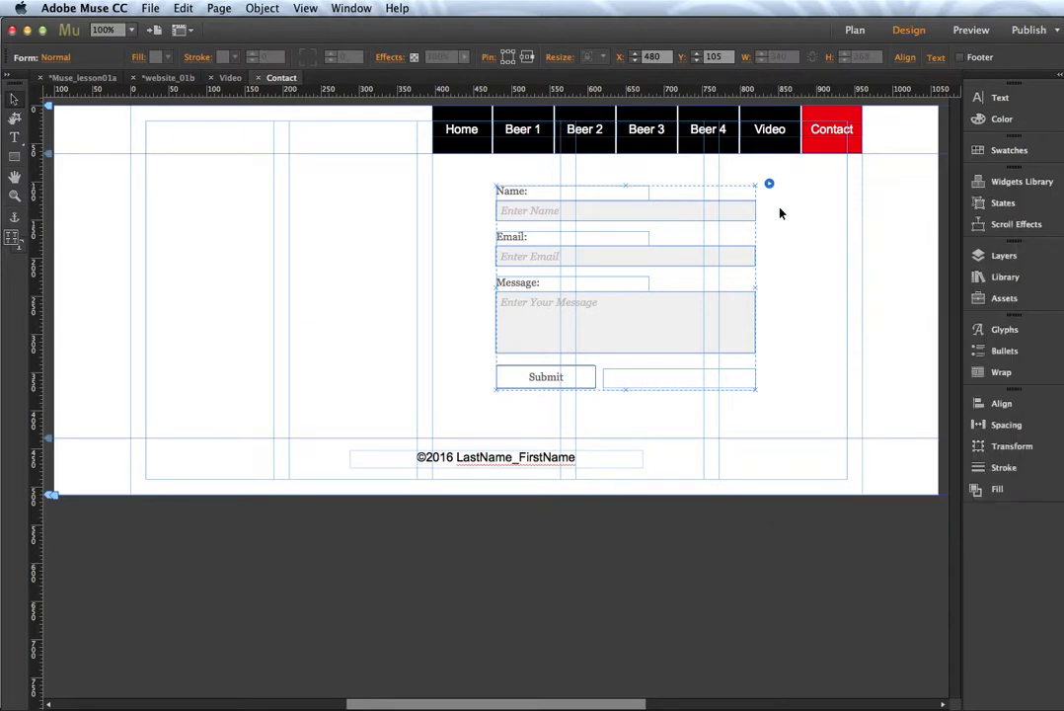
Step: Move the contact form back right to X 620, Y 111 and bring up the Widgets Library
left_click(790, 247)
left_click(651, 212)
left_click_drag(625, 213, 733, 218)
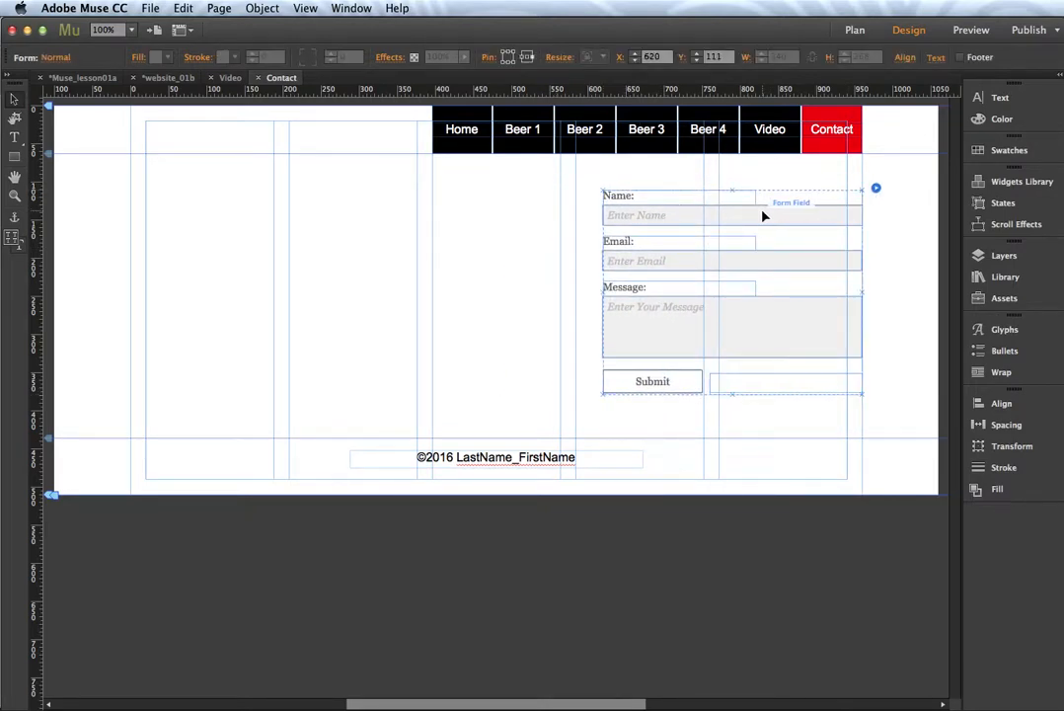
left_click(977, 184)
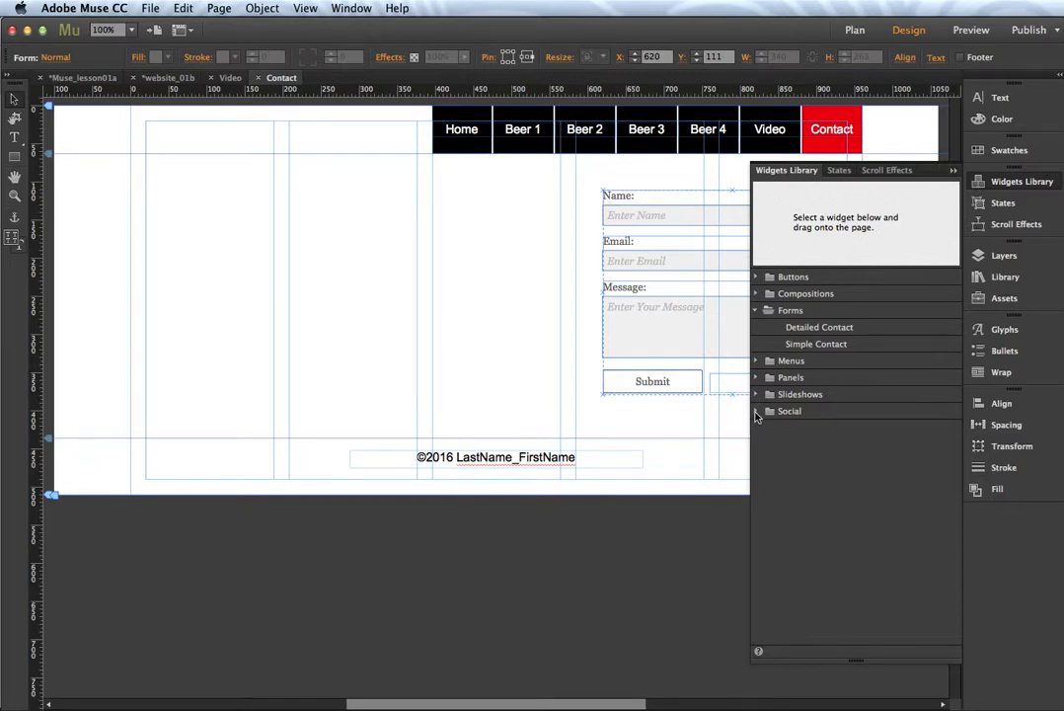
Step: Drag a Google Maps widget from the Social group onto the page at X 20, Y 111, left of the form
left_click(756, 412)
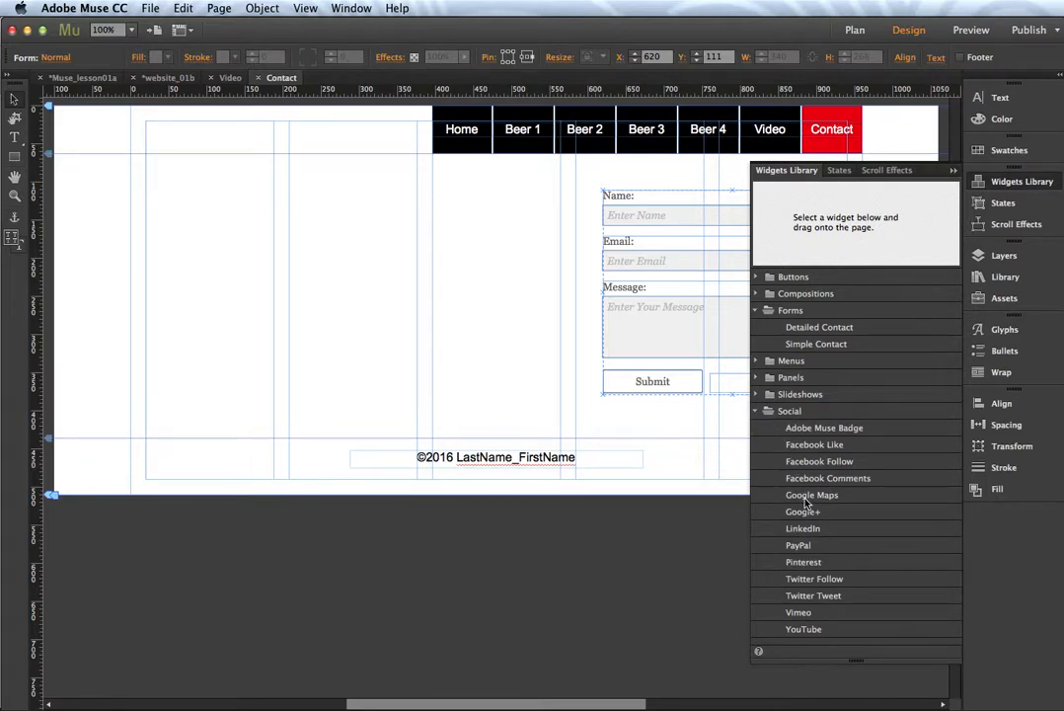
left_click_drag(806, 504, 196, 250)
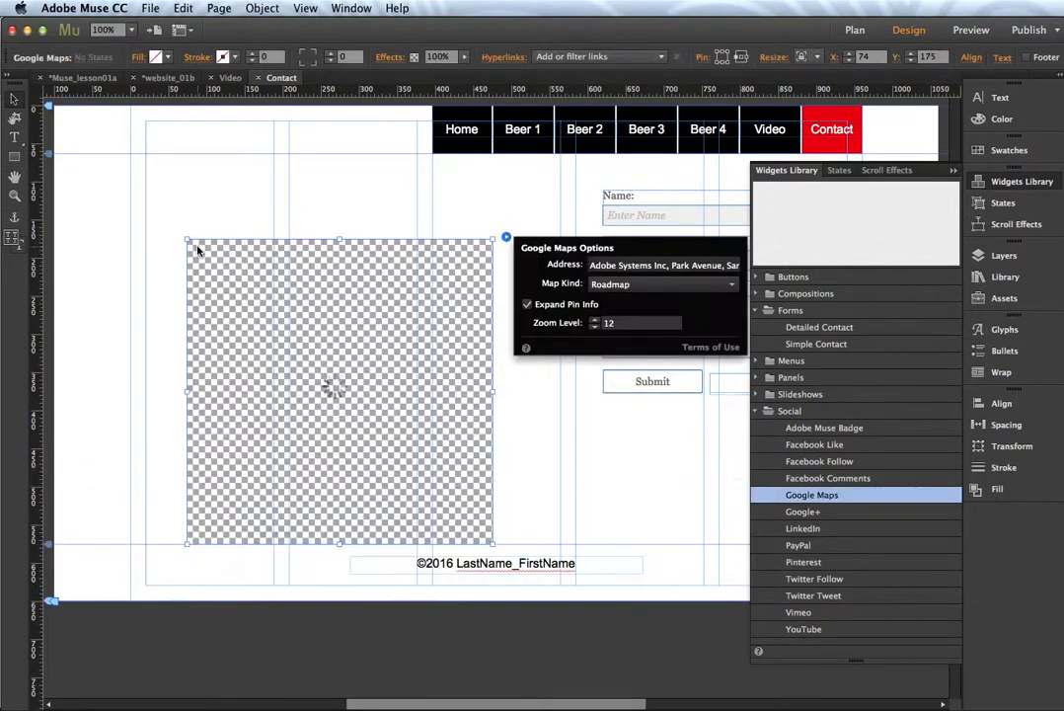
left_click_drag(250, 297, 209, 248)
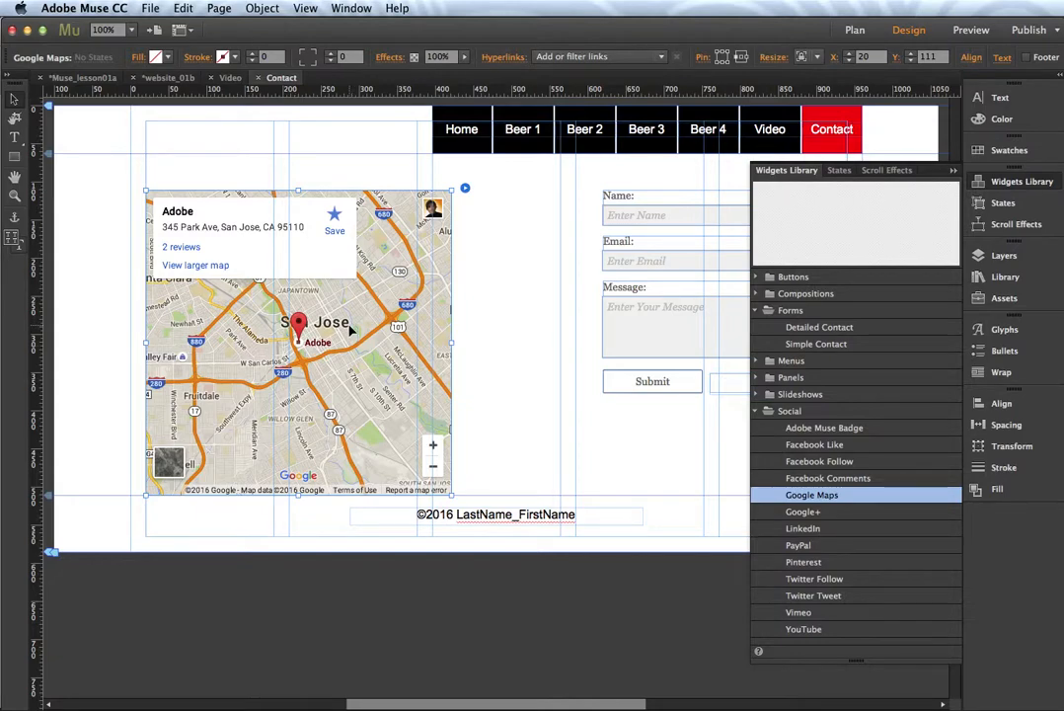
Step: Replace the map widget's Adobe address with Loyalist College, Belleville, ON in Google Maps Options
left_click(464, 190)
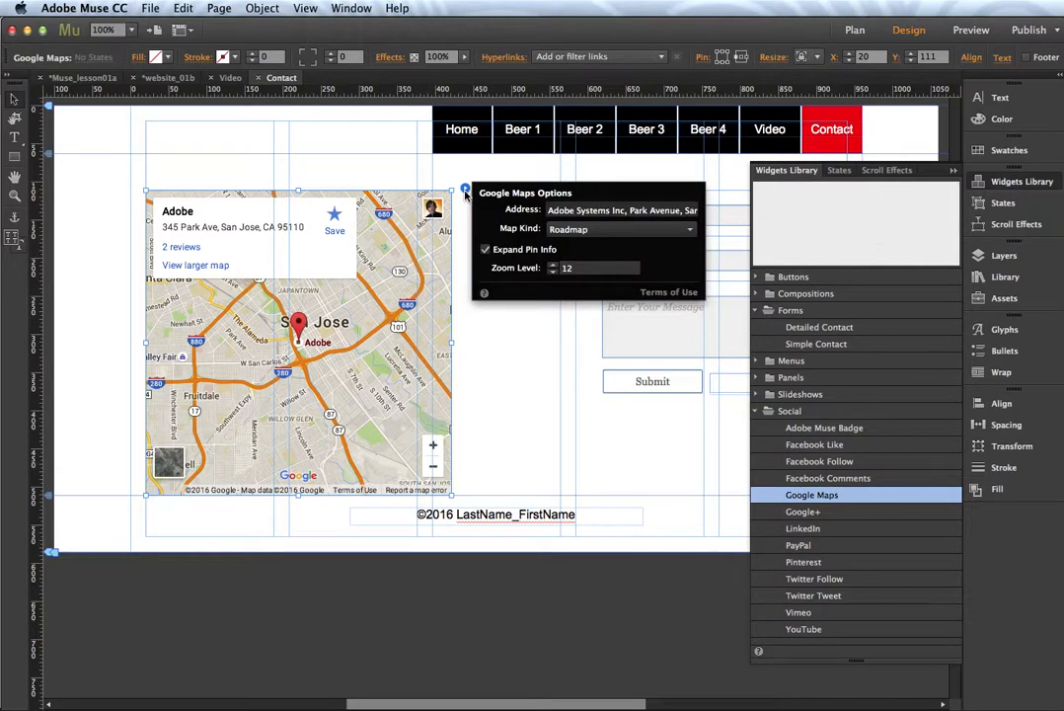
left_click(550, 210)
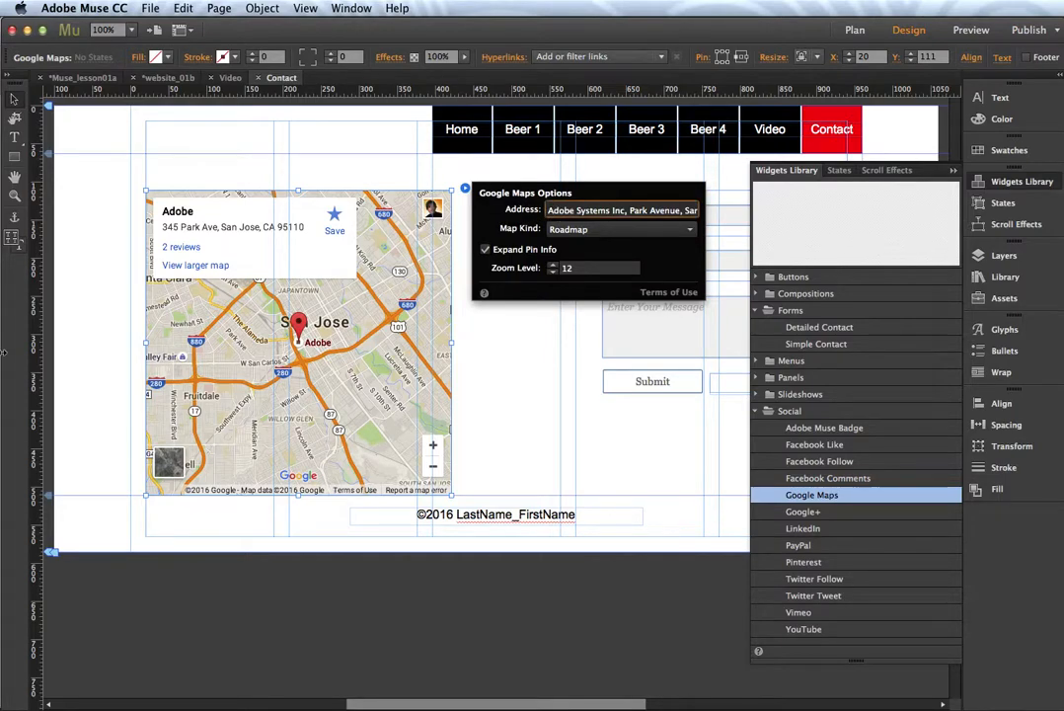
key("super+a")
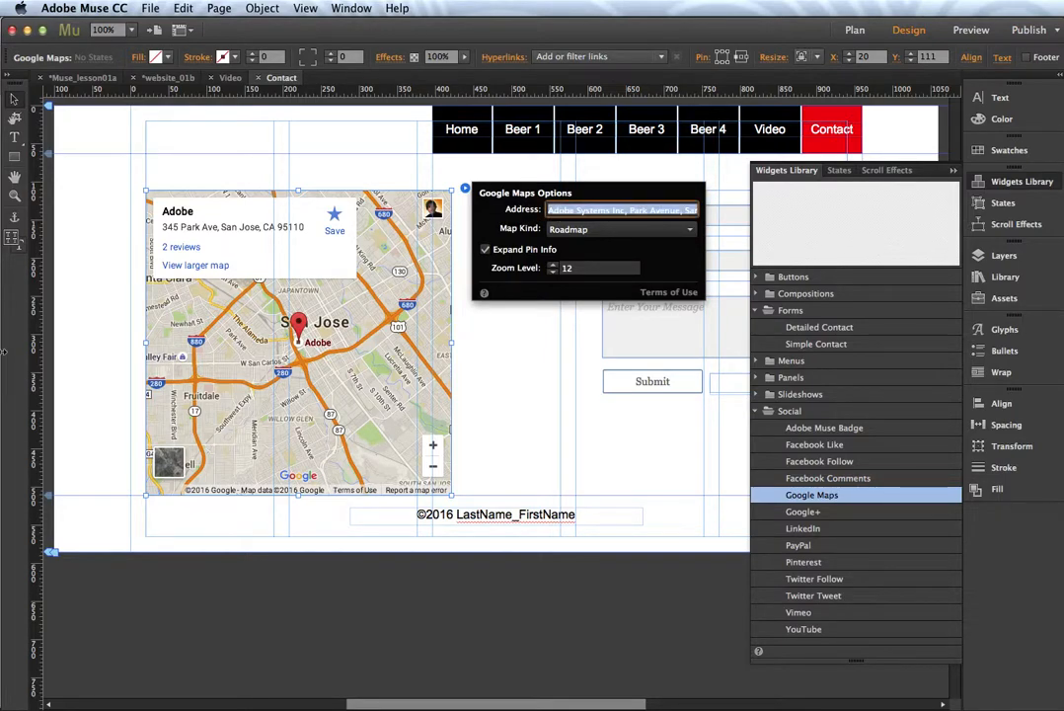
key("BackSpace")
type("Loyalist College,")
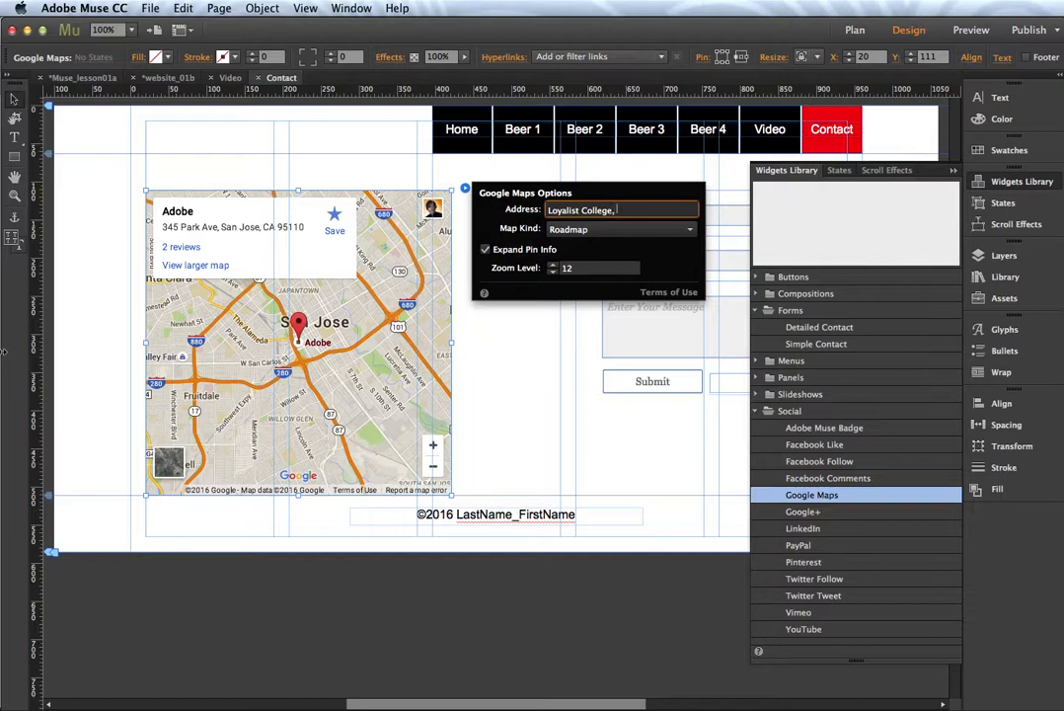
type("ville, ON")
key("Tab")
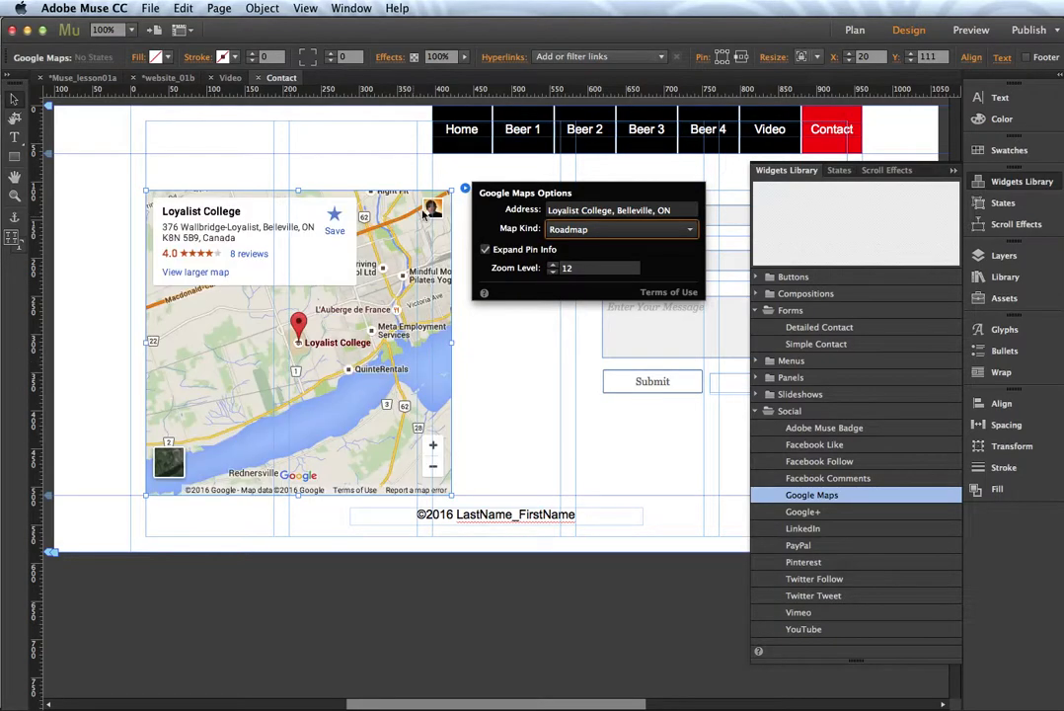
left_click(465, 189)
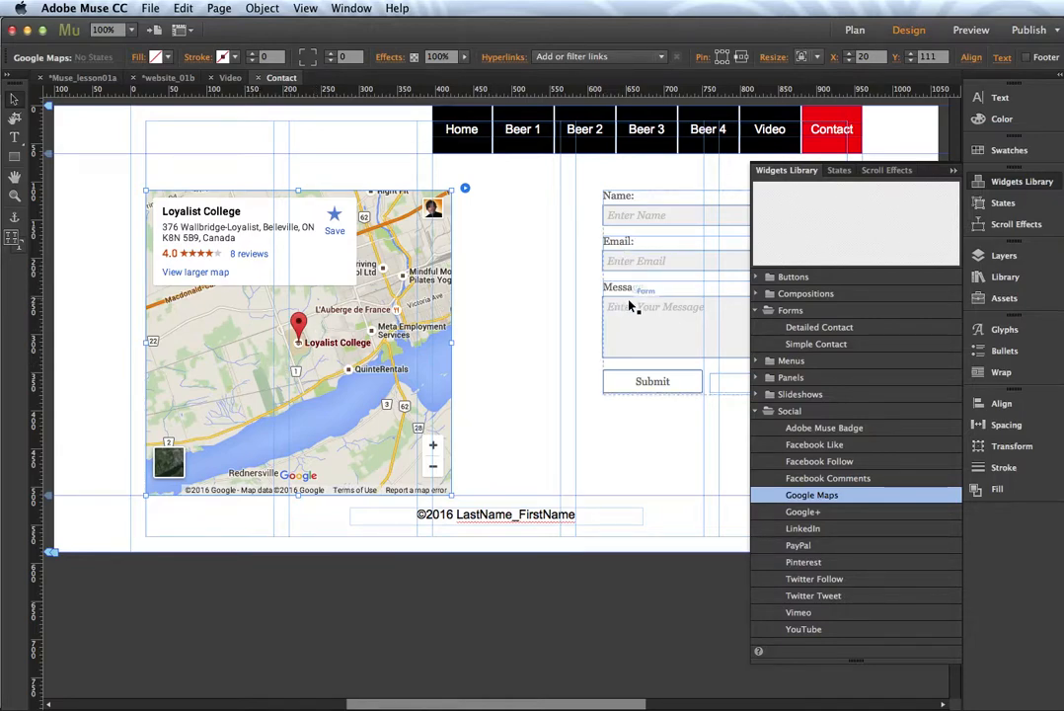
Step: Close the Widgets Library, save the site via File > Save Site, and switch to Preview
left_click(978, 188)
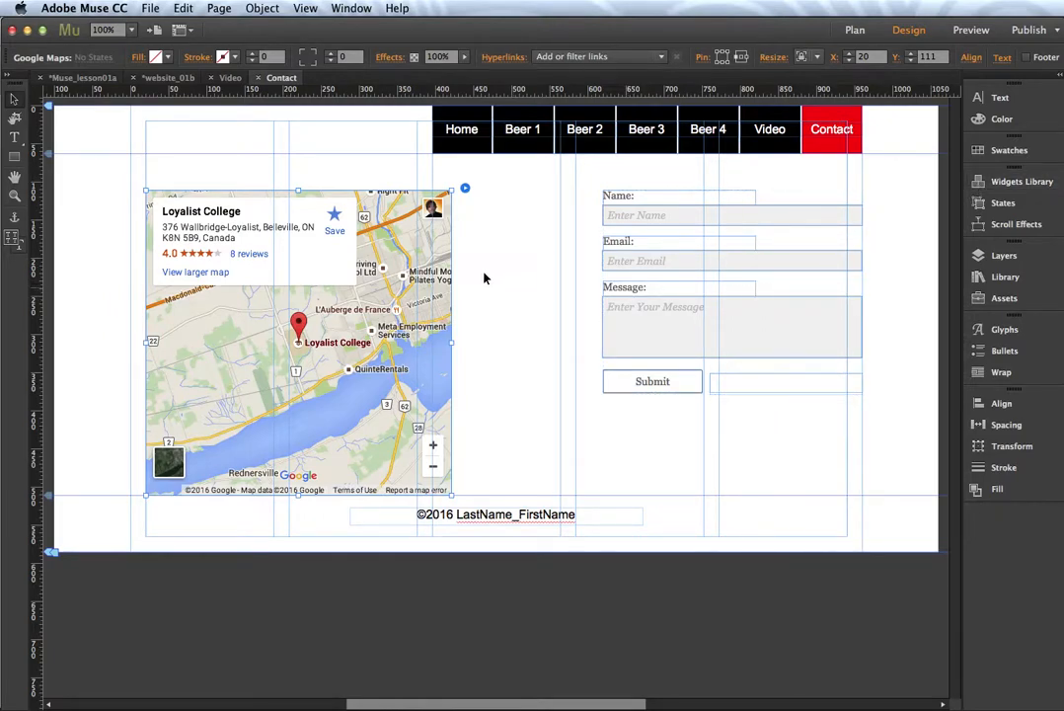
left_click(150, 8)
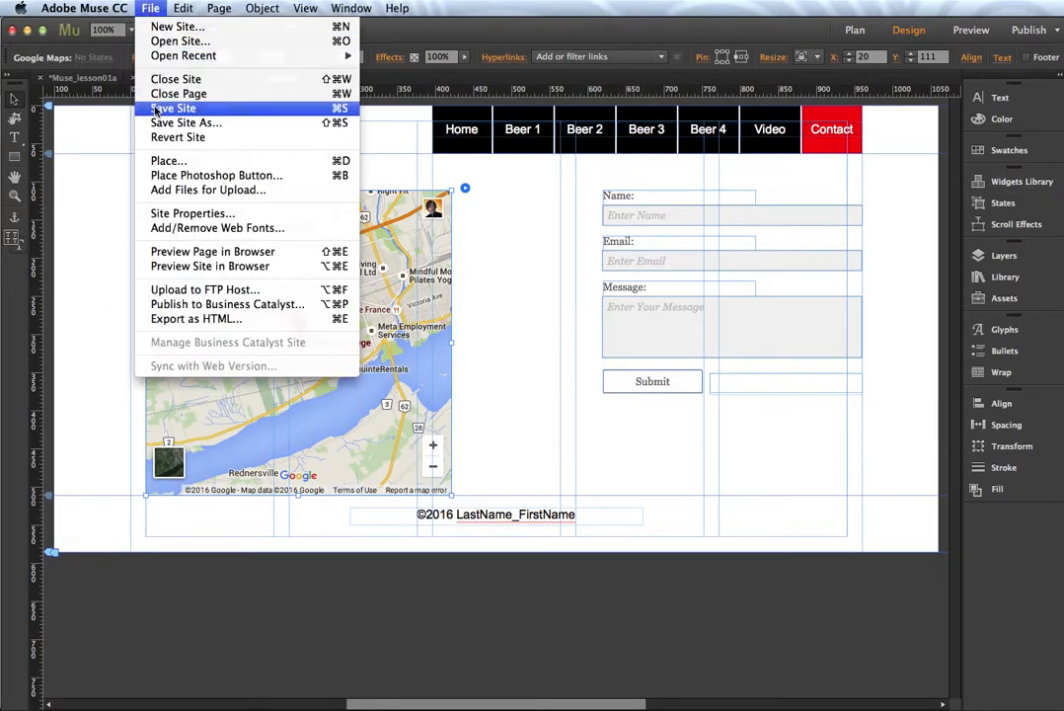
left_click(154, 109)
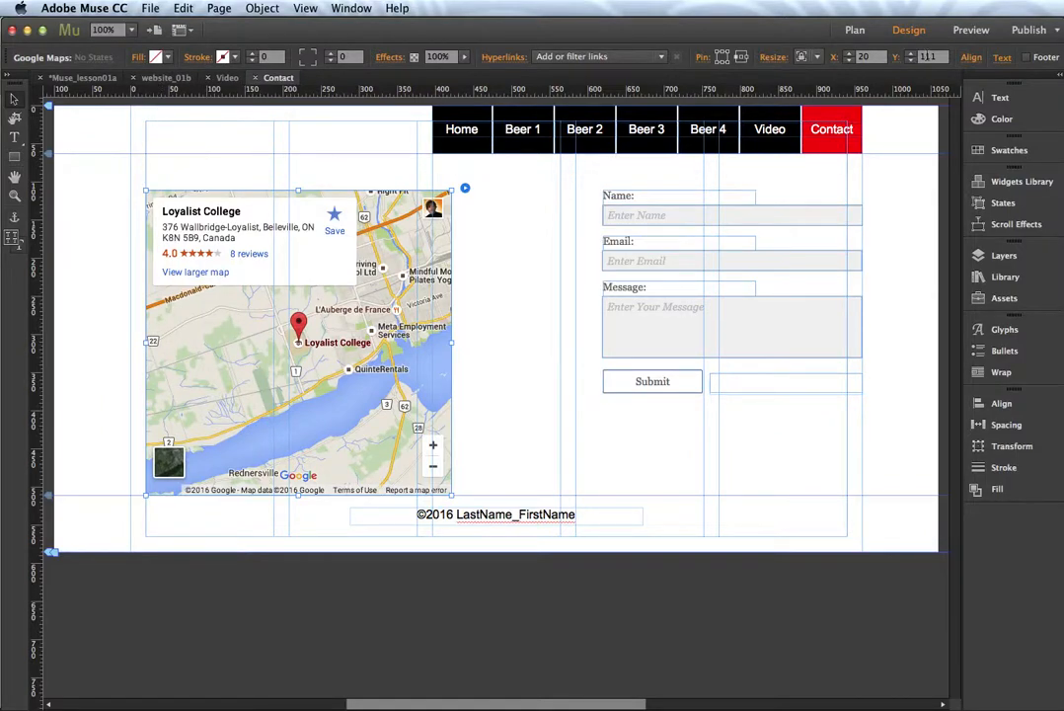
left_click(971, 30)
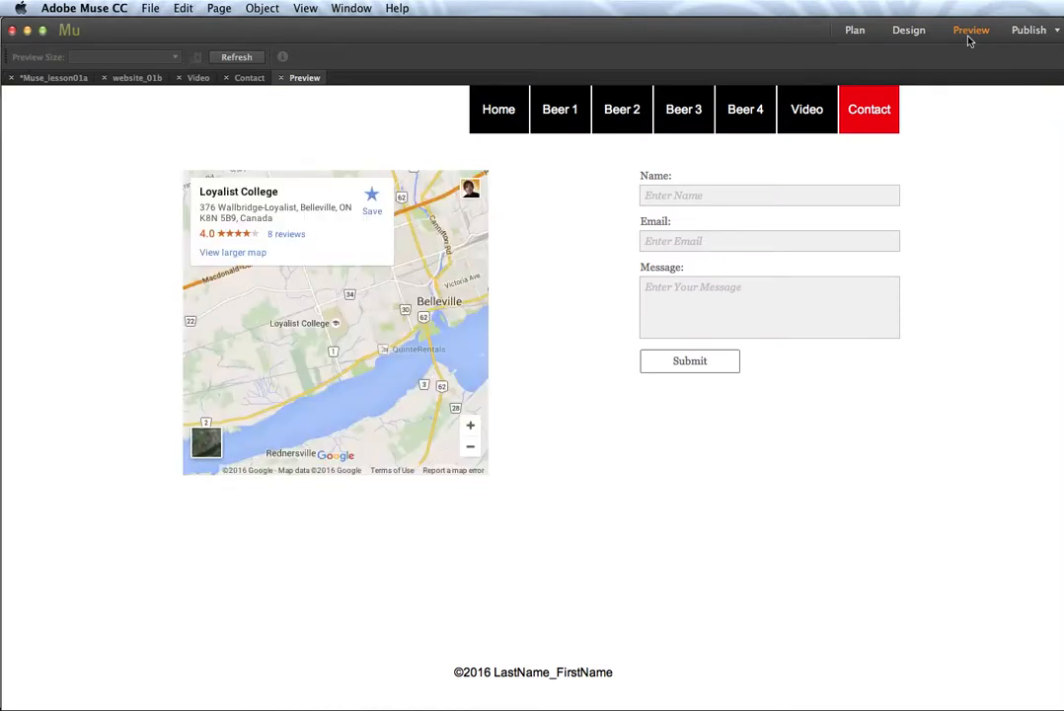
Step: Zoom the preview map in on Loyalist College and pan to recentre it
left_click_drag(310, 351, 285, 349)
left_click(470, 427)
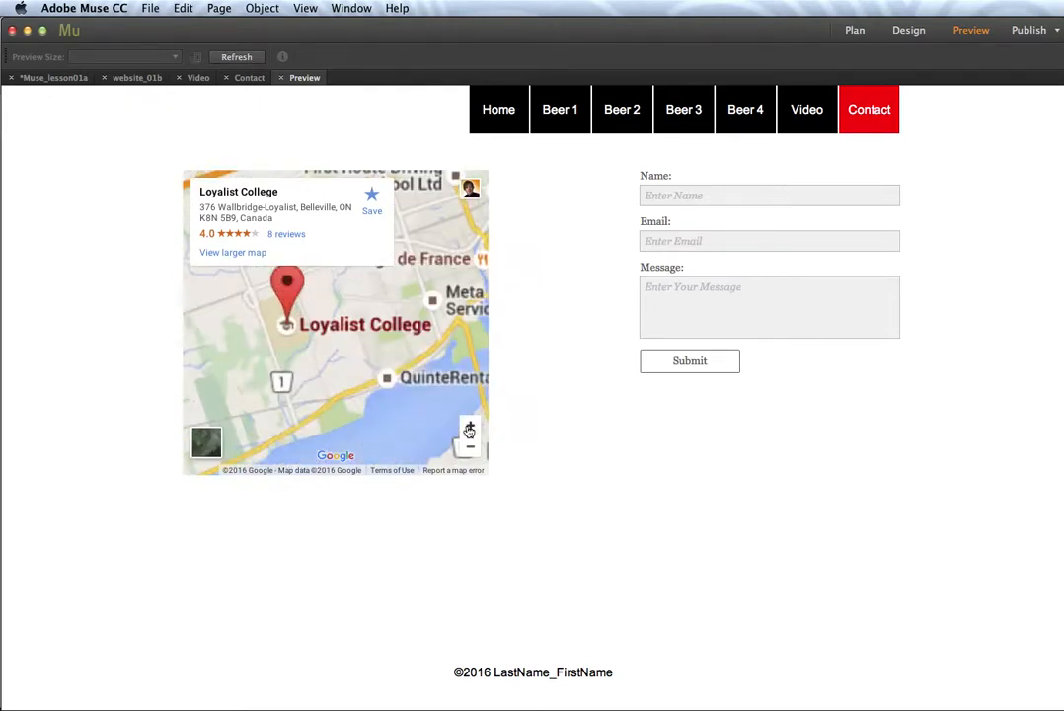
left_click(470, 426)
scroll(321, 373, "down", 4)
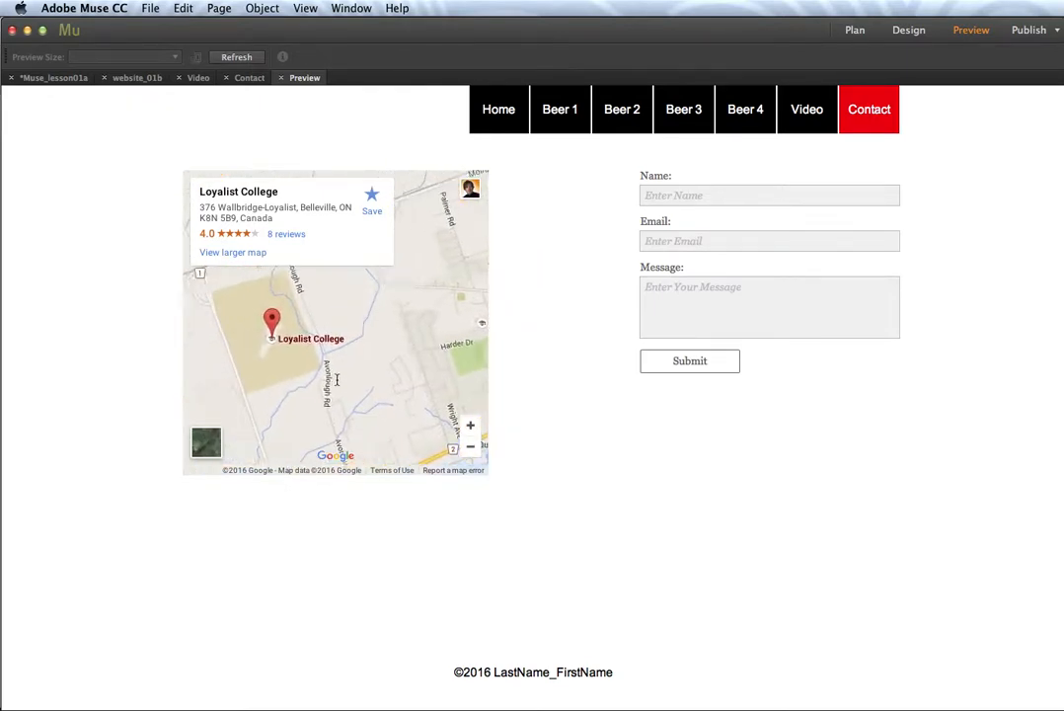
scroll(404, 353, "up", 2)
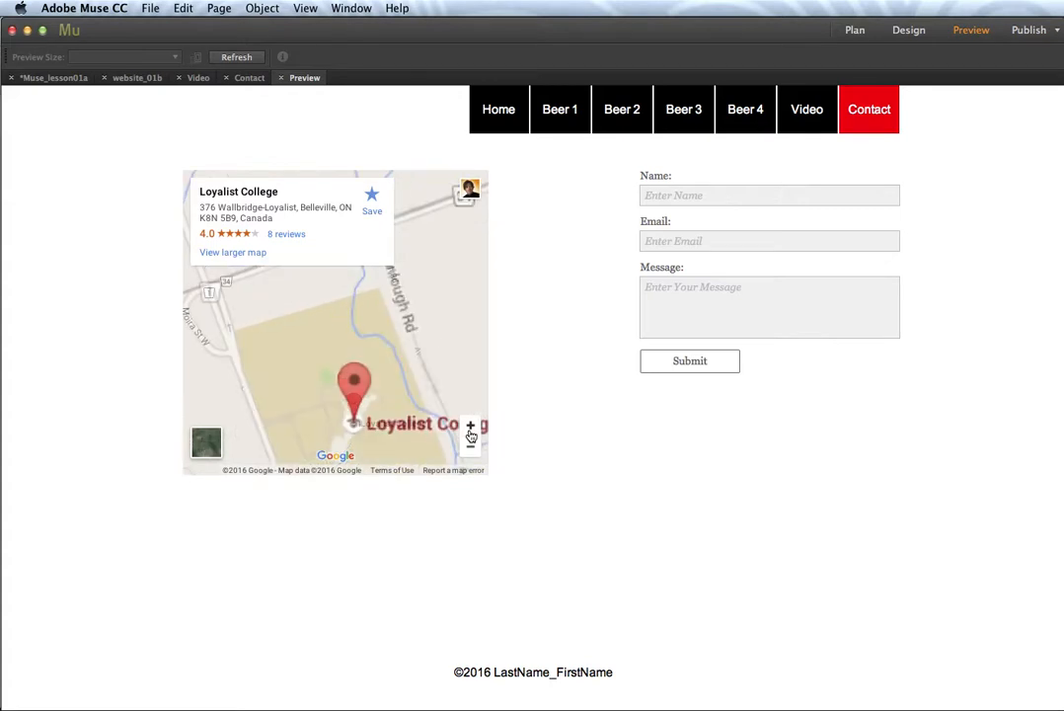
left_click_drag(404, 353, 400, 344)
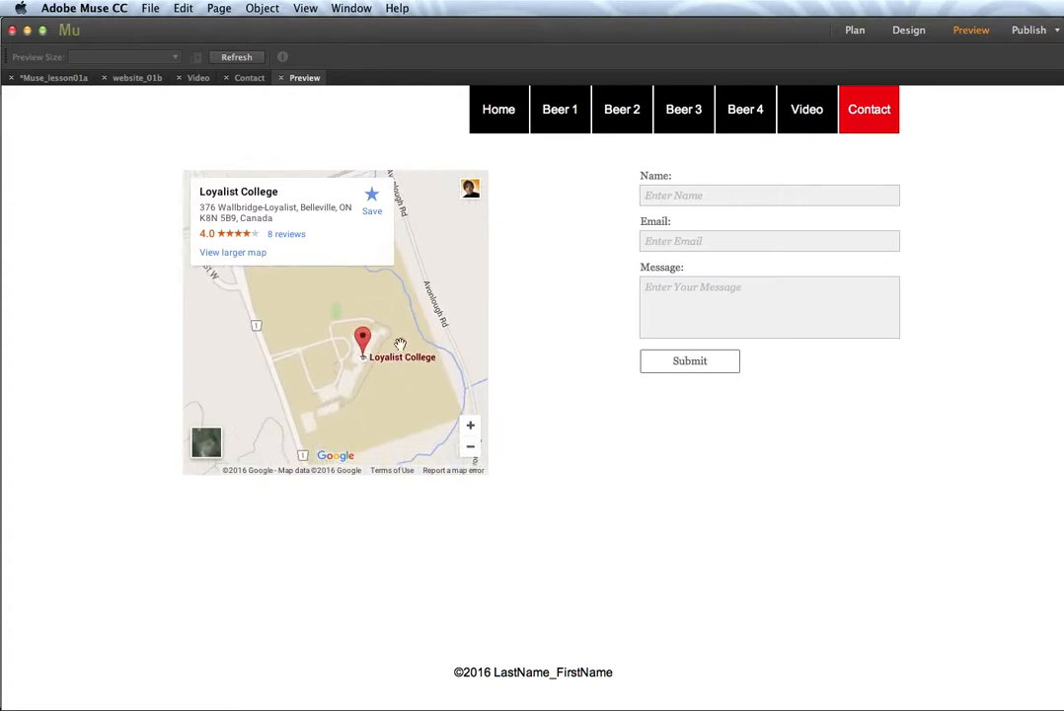
Step: Submit the form with a test name, e-mail and message 'Hello, test 123.', then dismiss the server-error alert
left_click(648, 203)
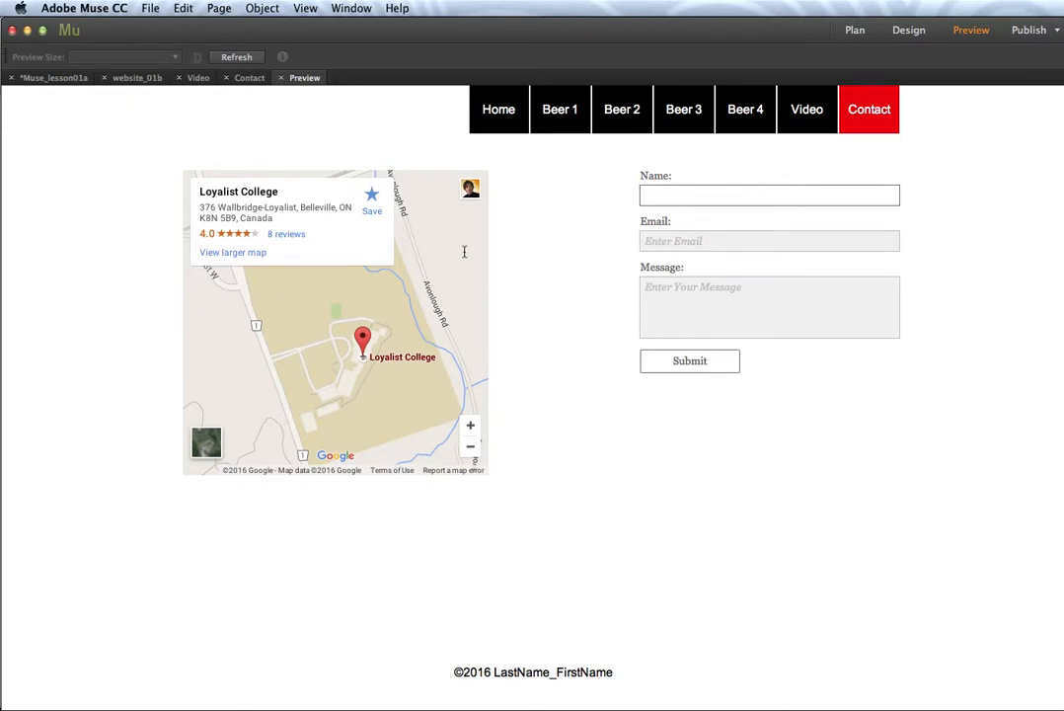
type("DJO Lessons")
left_click(653, 242)
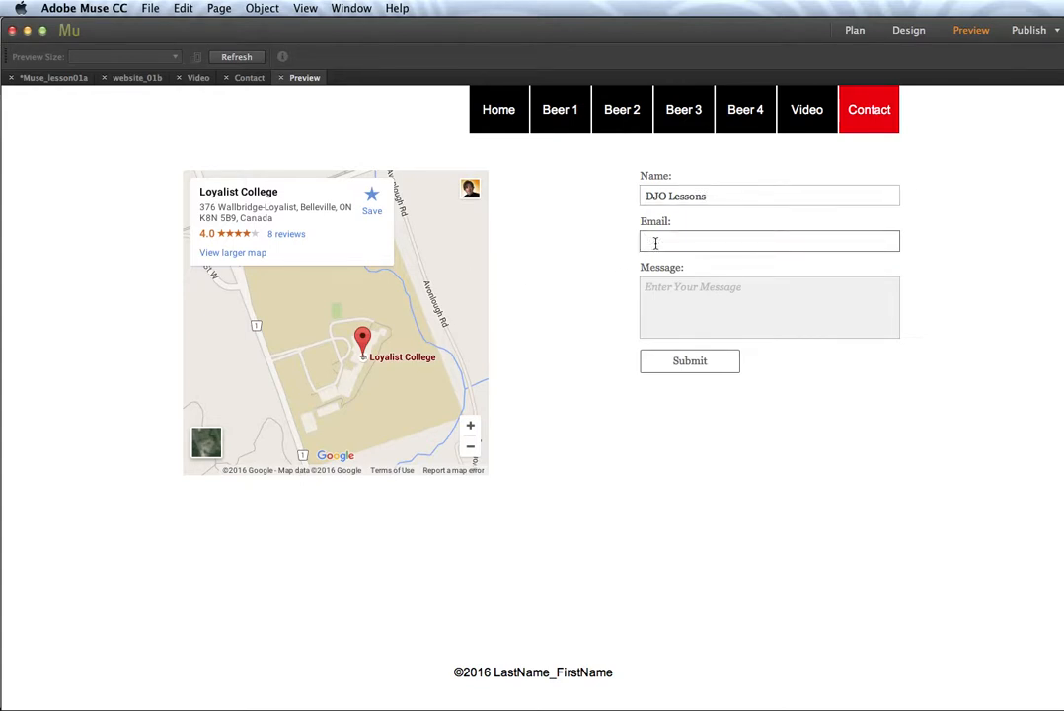
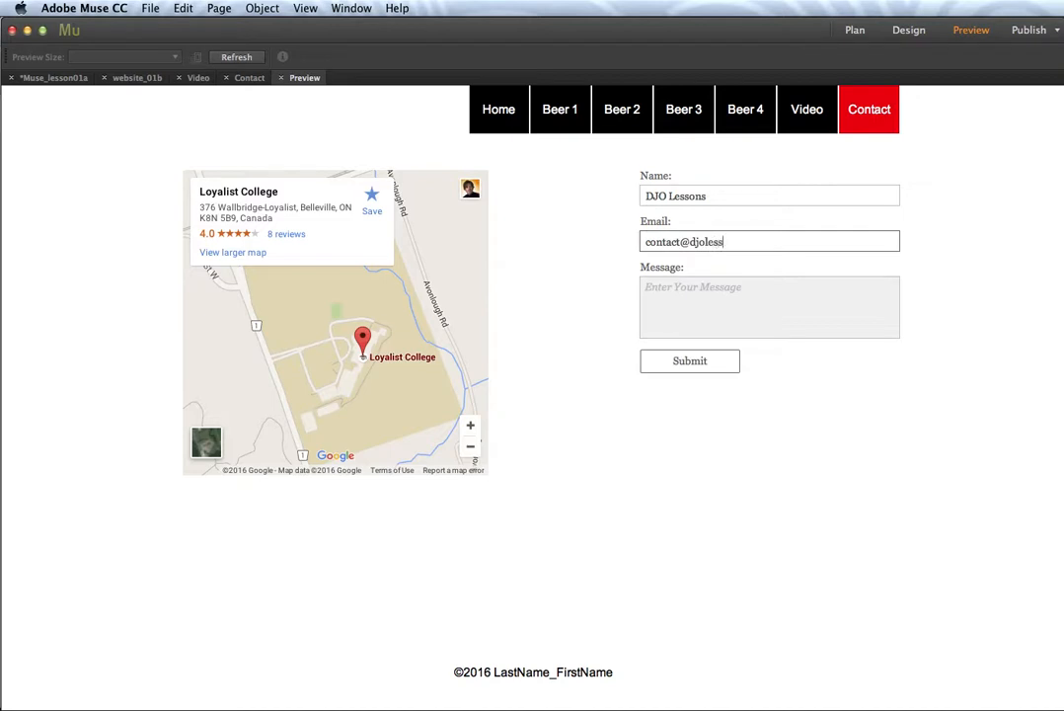
left_click(723, 299)
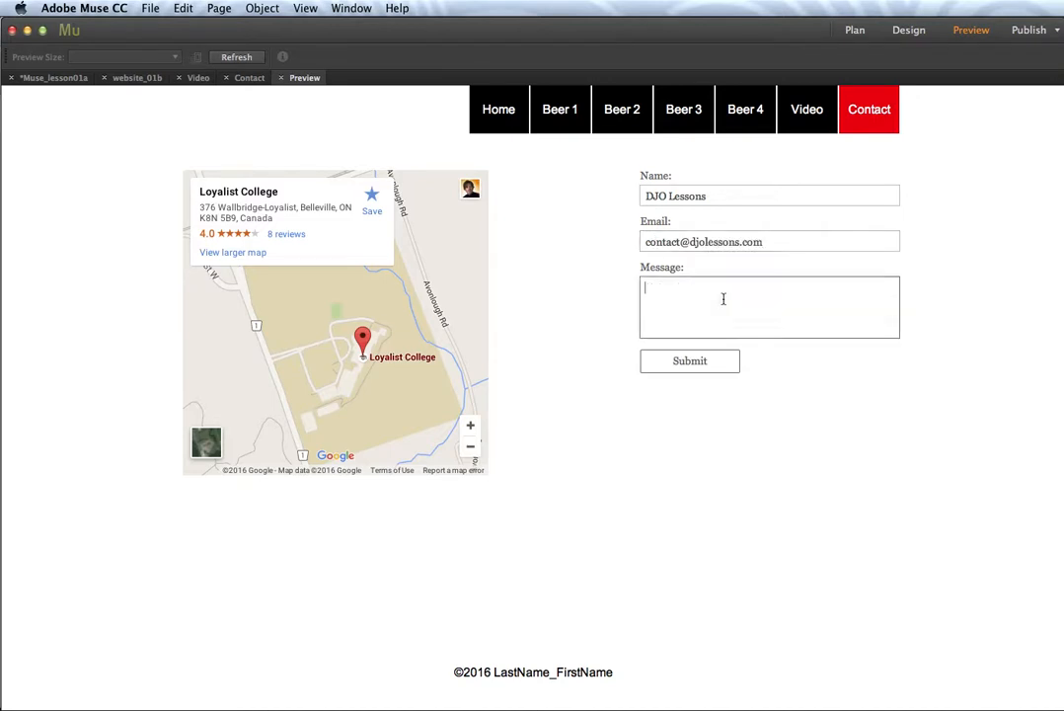
type("Hello, test 123.")
left_click(719, 366)
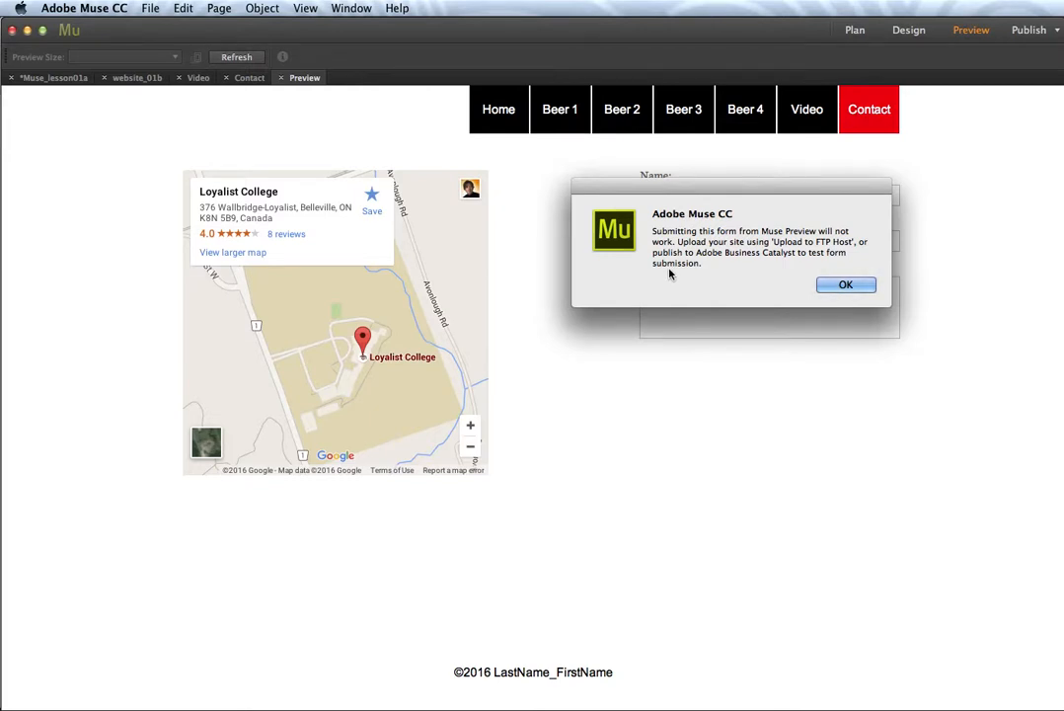
left_click(834, 289)
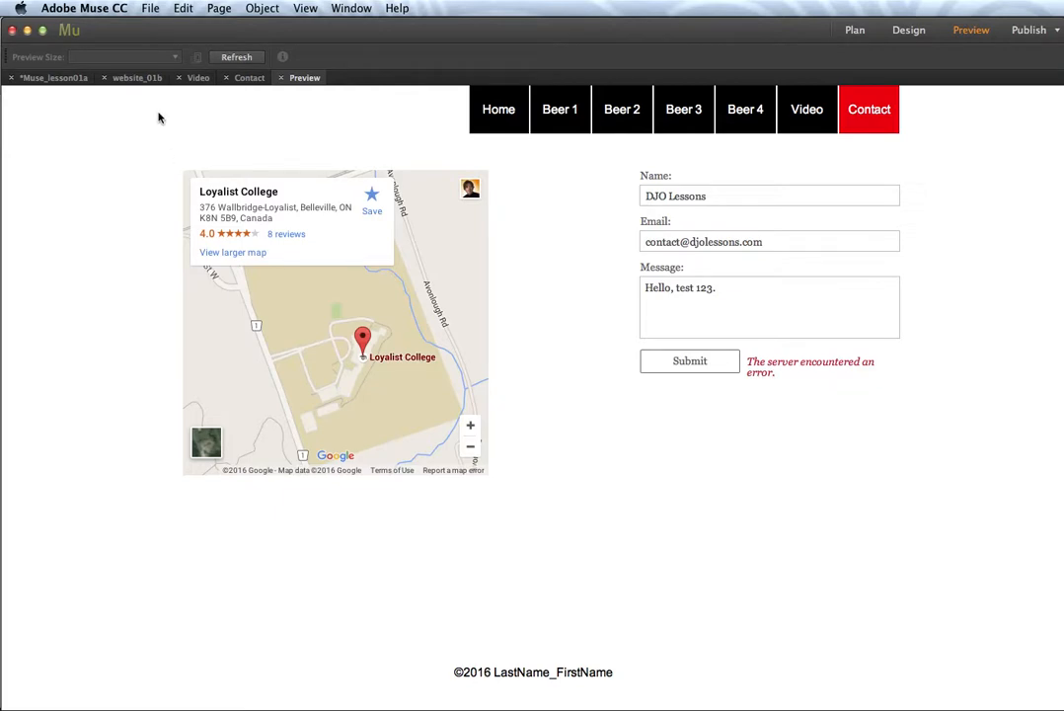
left_click(151, 8)
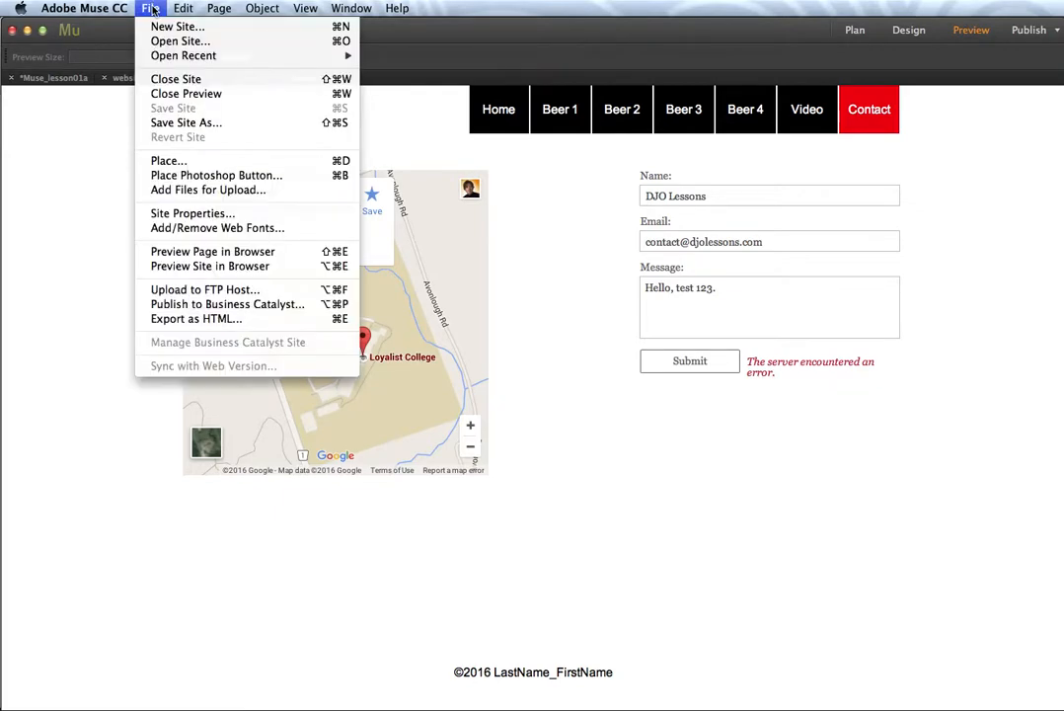
Step: Preview the Contact page in Chrome and fill in a name, e-mail and the message 'test 123'
left_click(167, 255)
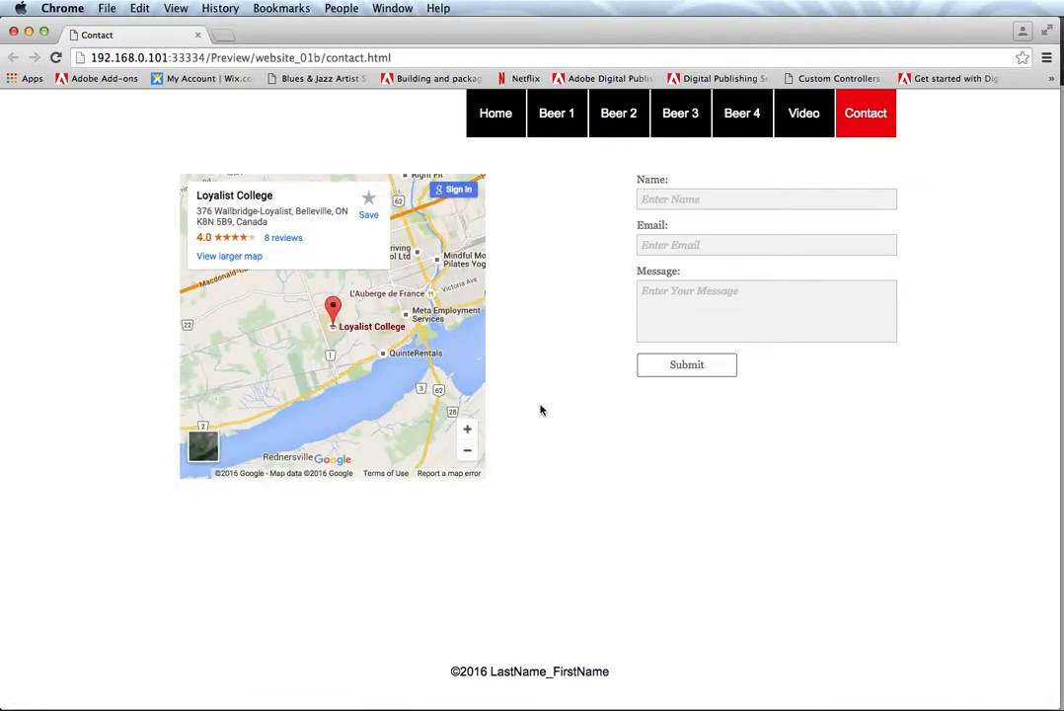
left_click(653, 203)
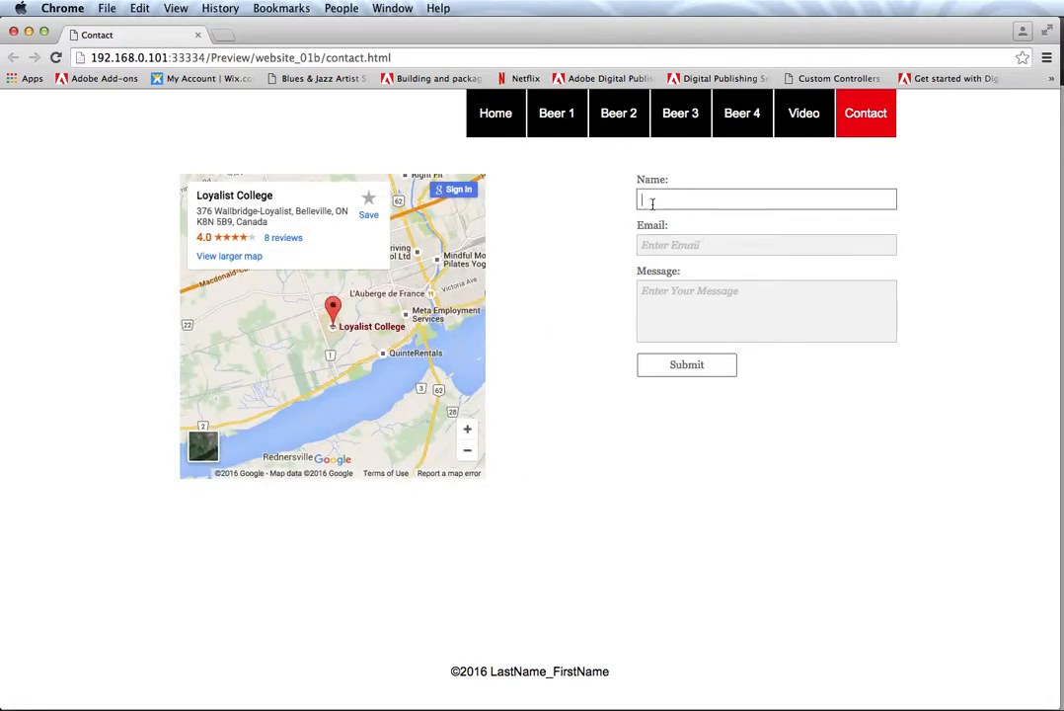
type("DJO")
key("Tab")
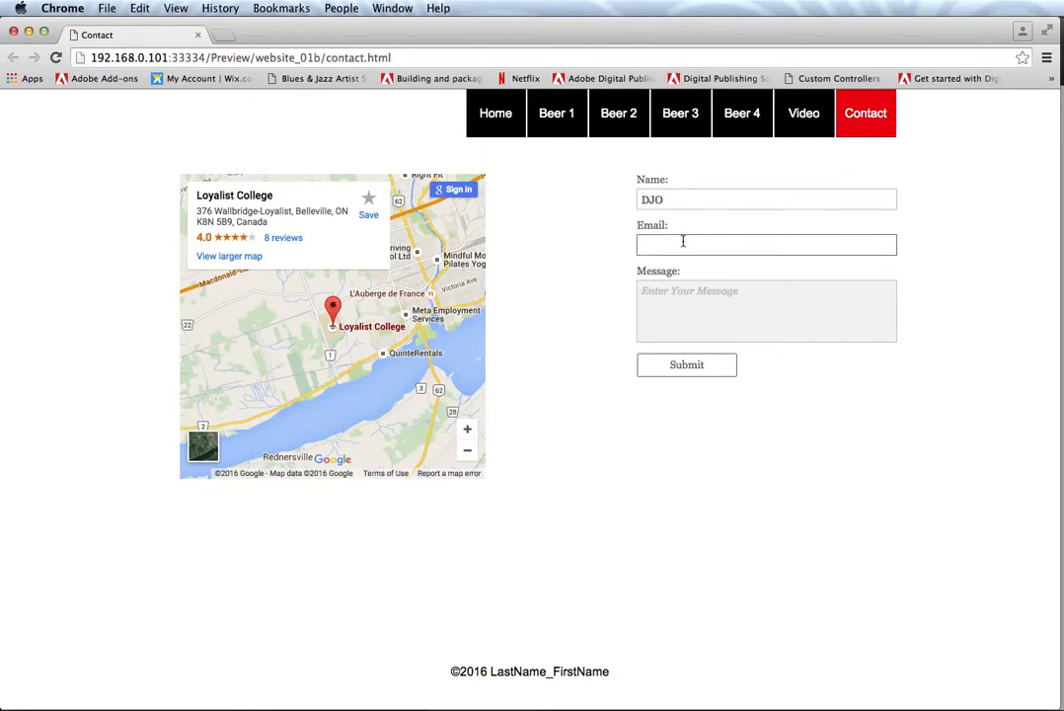
type("con")
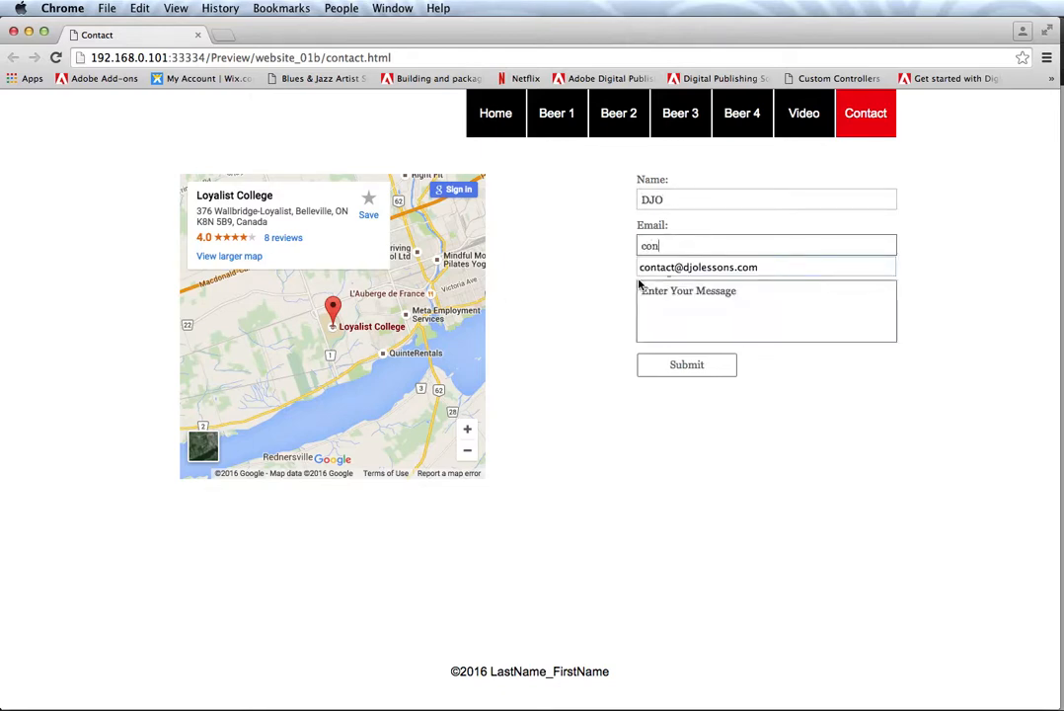
left_click(652, 268)
left_click(656, 307)
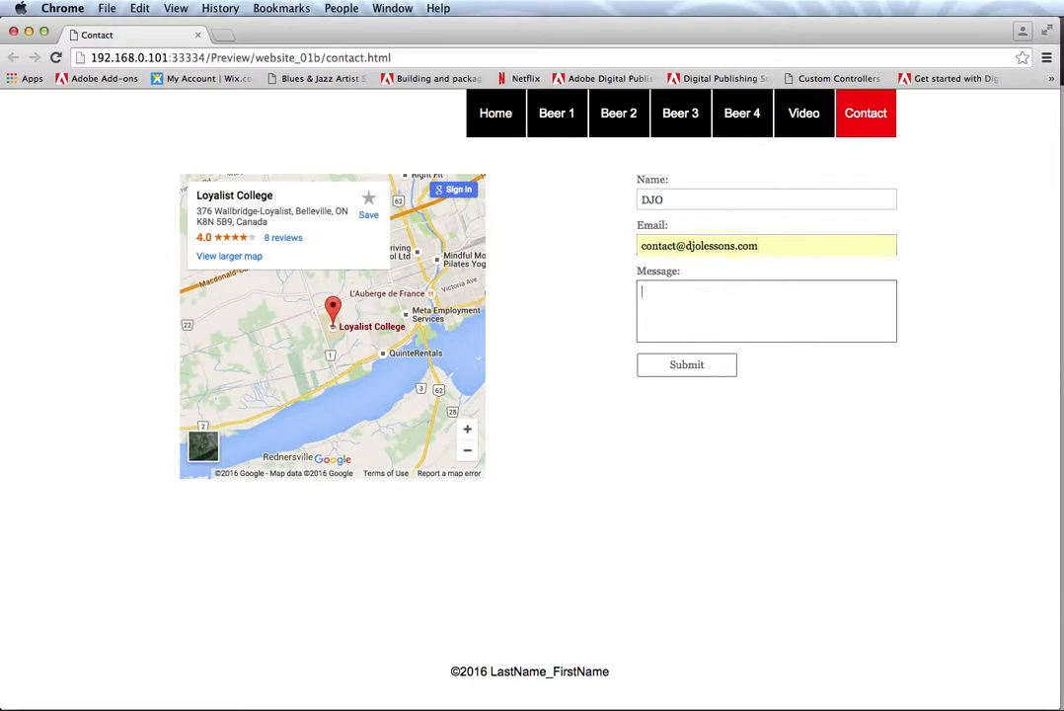
type("test 123")
Step: Submit the browser form, dismiss the server-error alert, and return to Adobe Muse
left_click(673, 364)
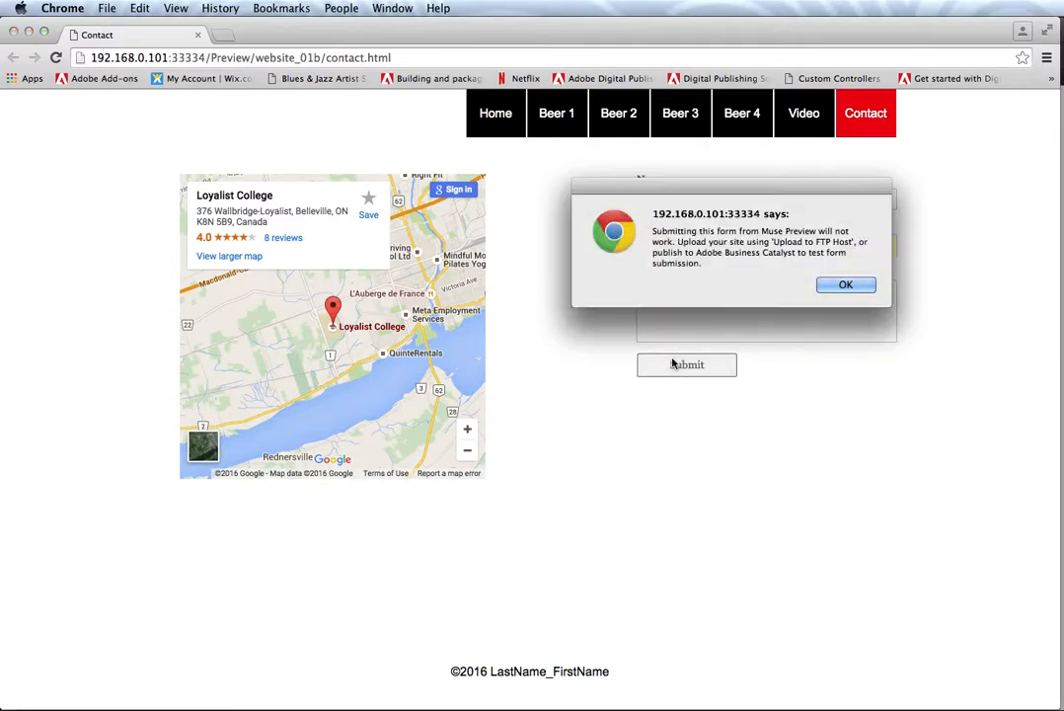
left_click(841, 284)
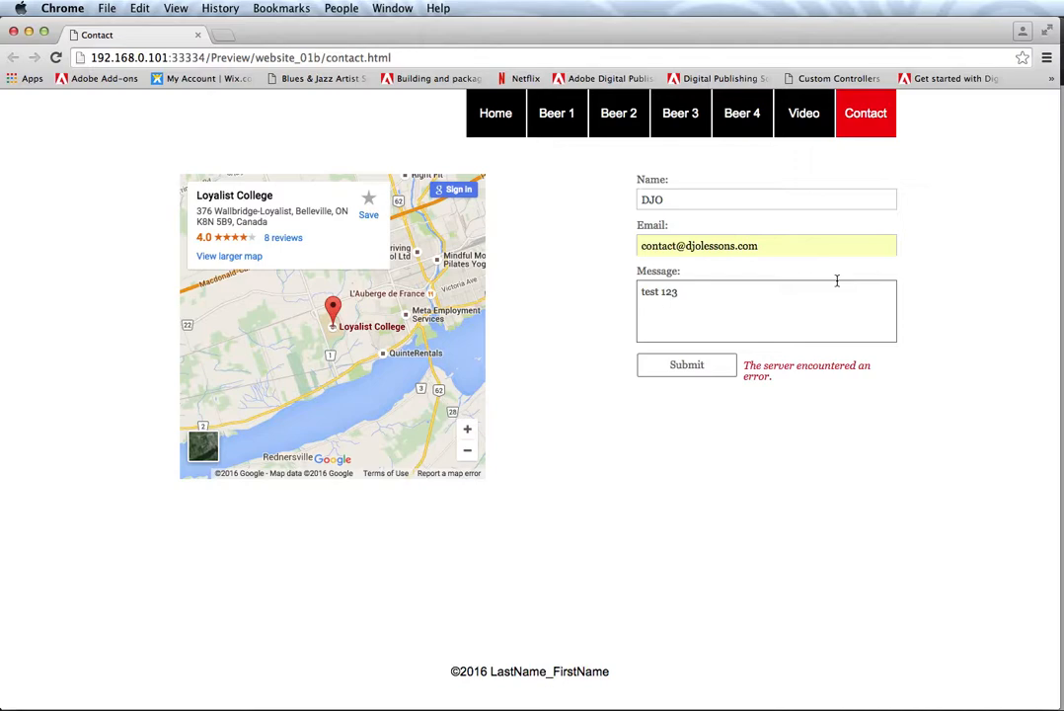
key("super+Tab")
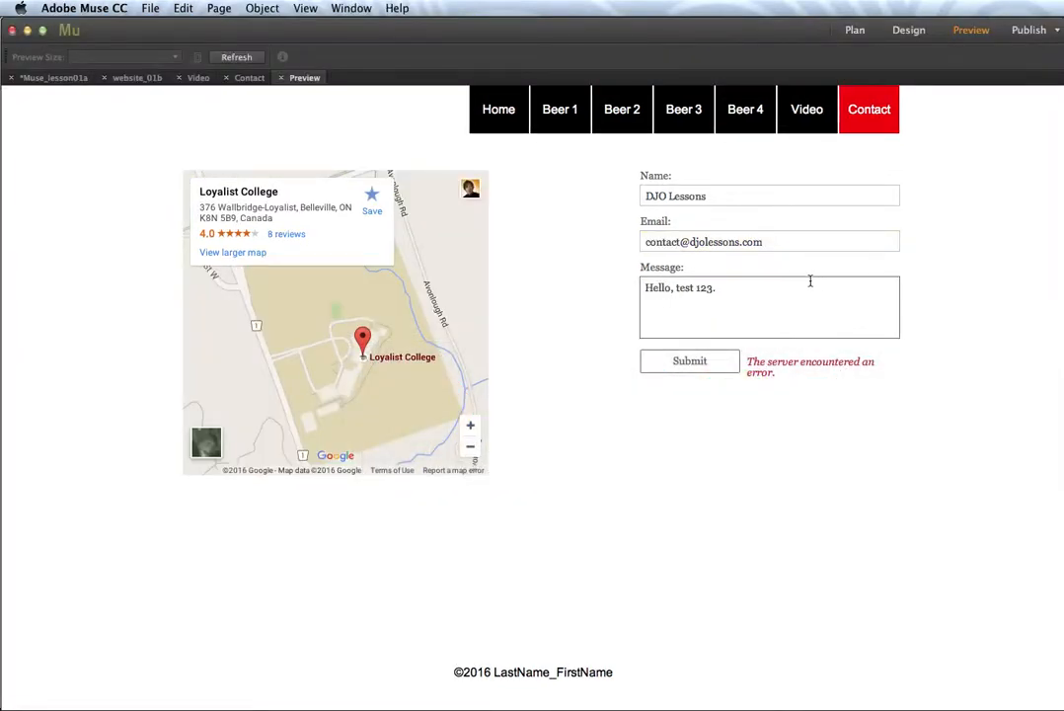
Step: Back in Design view, browse the Simple Contact, Google Maps and YouTube widgets in the Widgets Library
left_click(900, 33)
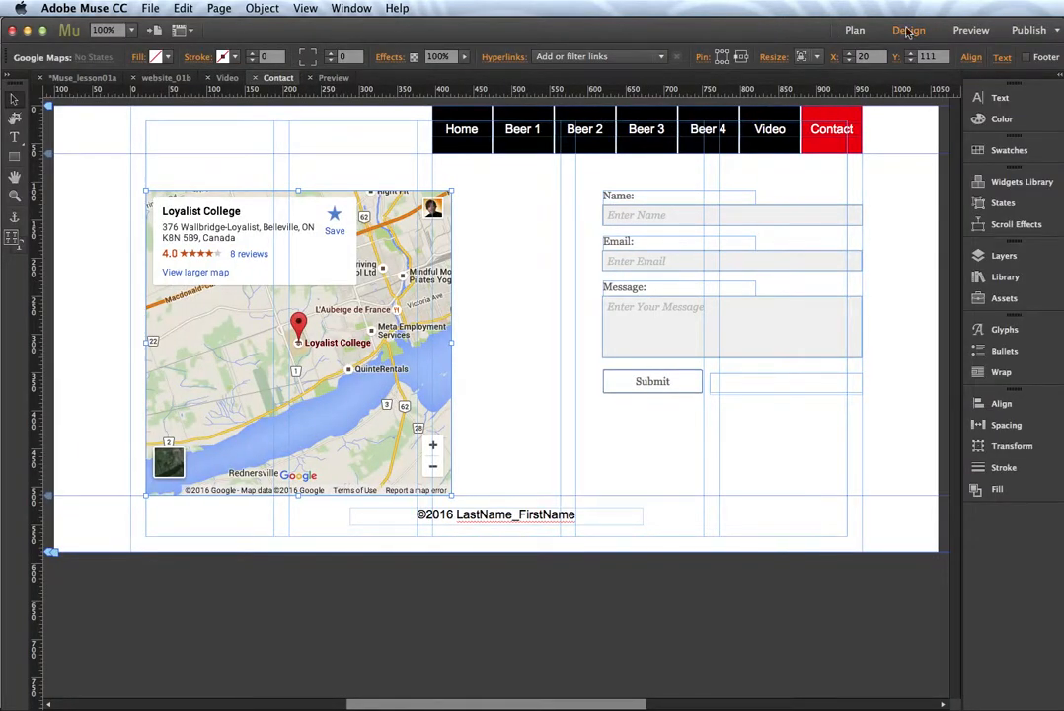
left_click(976, 184)
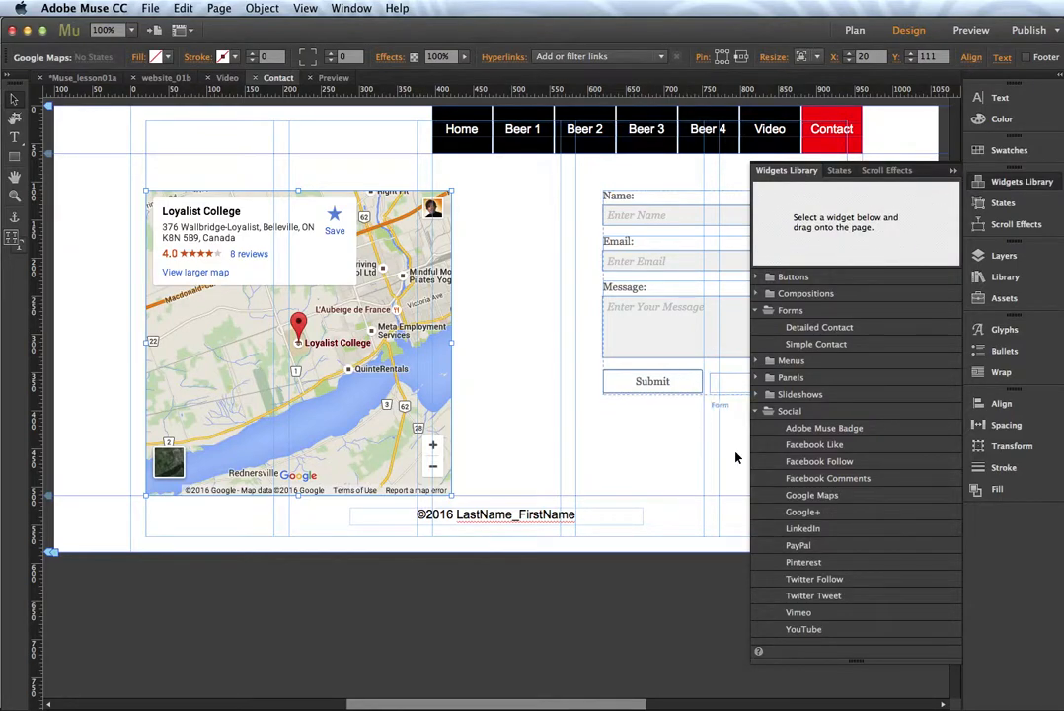
left_click(816, 344)
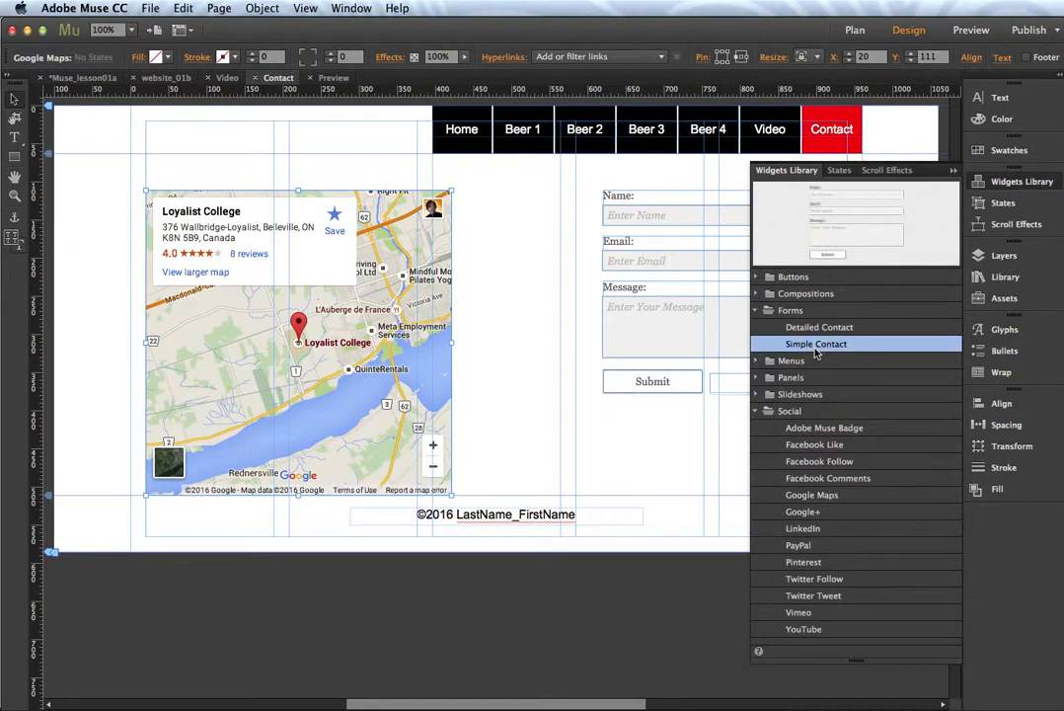
left_click(758, 311)
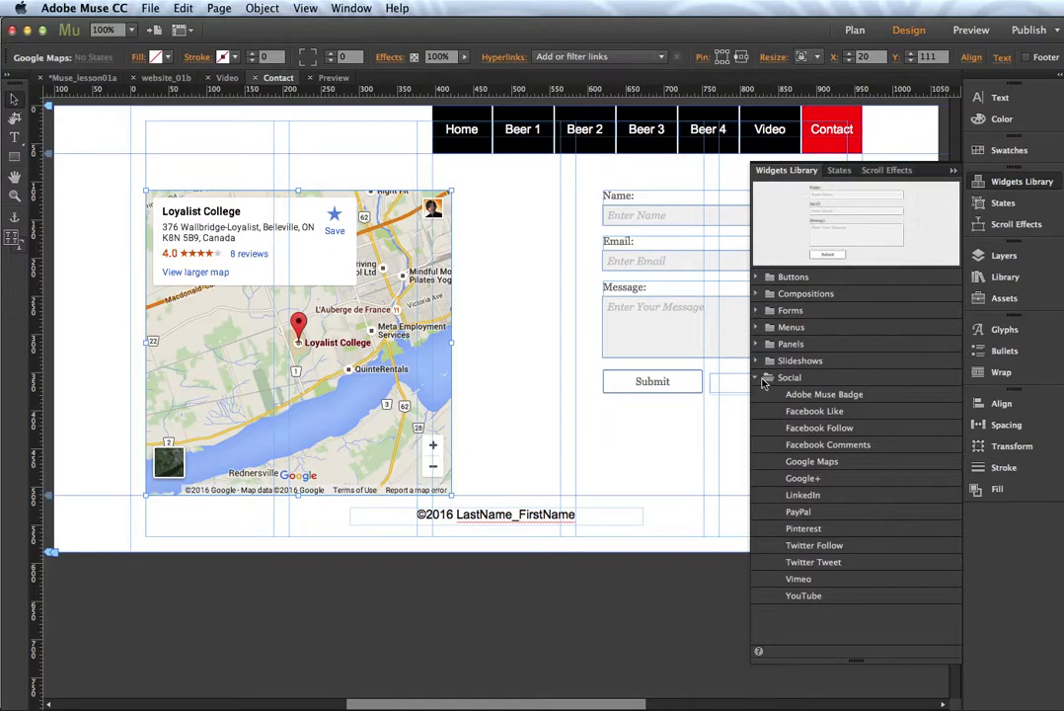
left_click(814, 461)
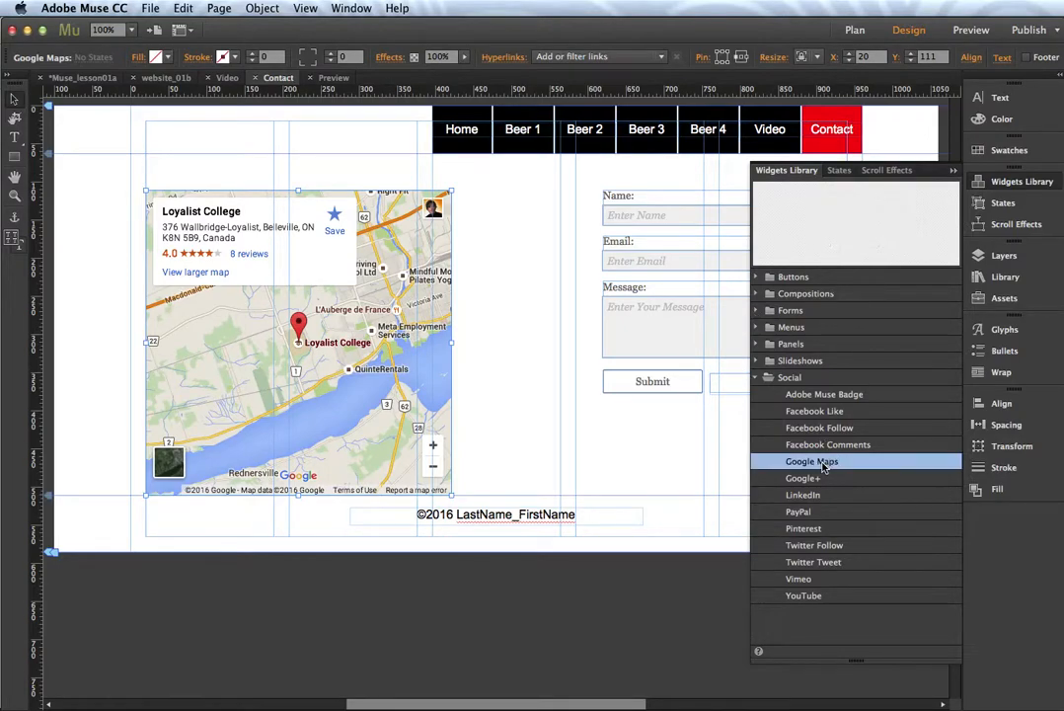
left_click(820, 597)
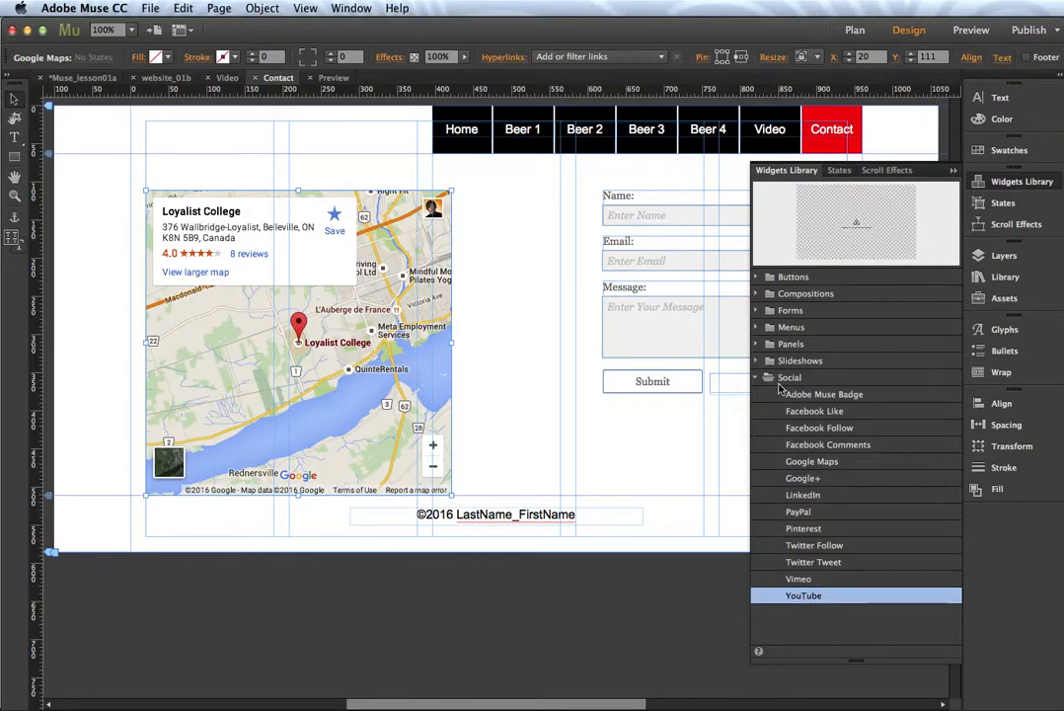
left_click(757, 378)
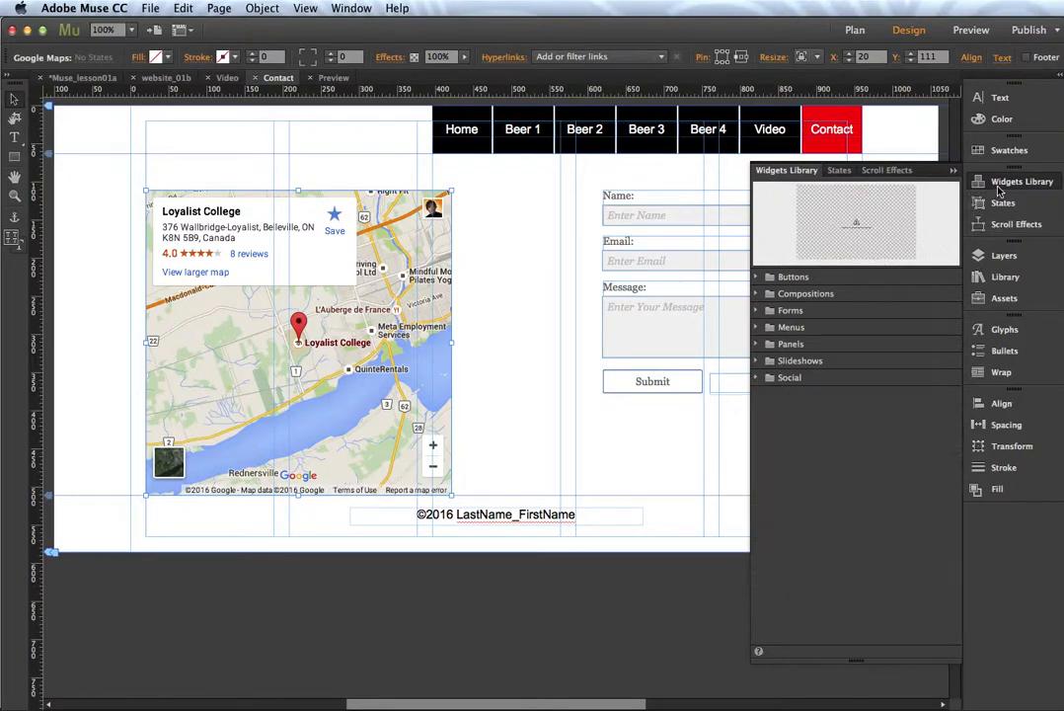
Step: Close the Widgets Library and open the Video page from the website_01b Plan view
left_click(996, 185)
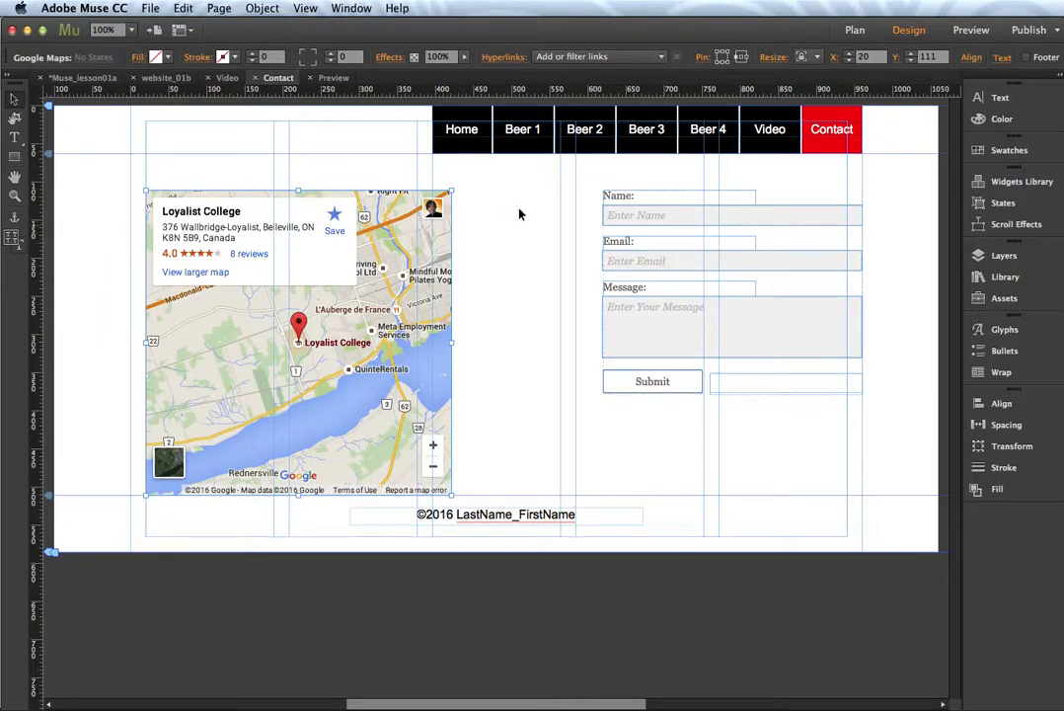
left_click(169, 81)
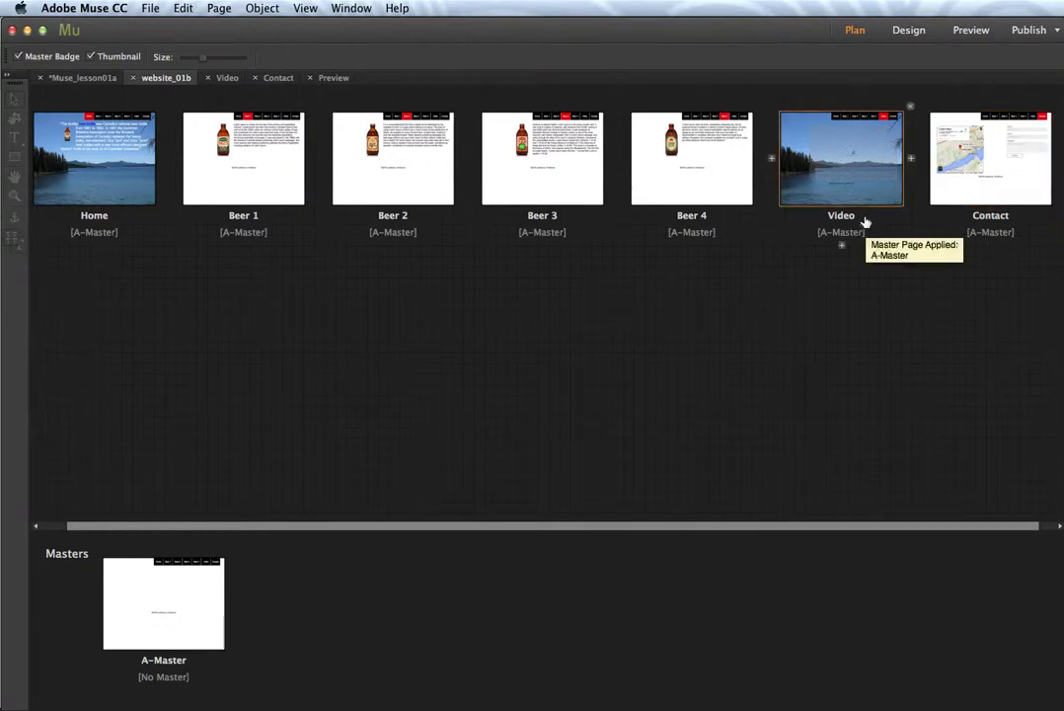
double_click(846, 207)
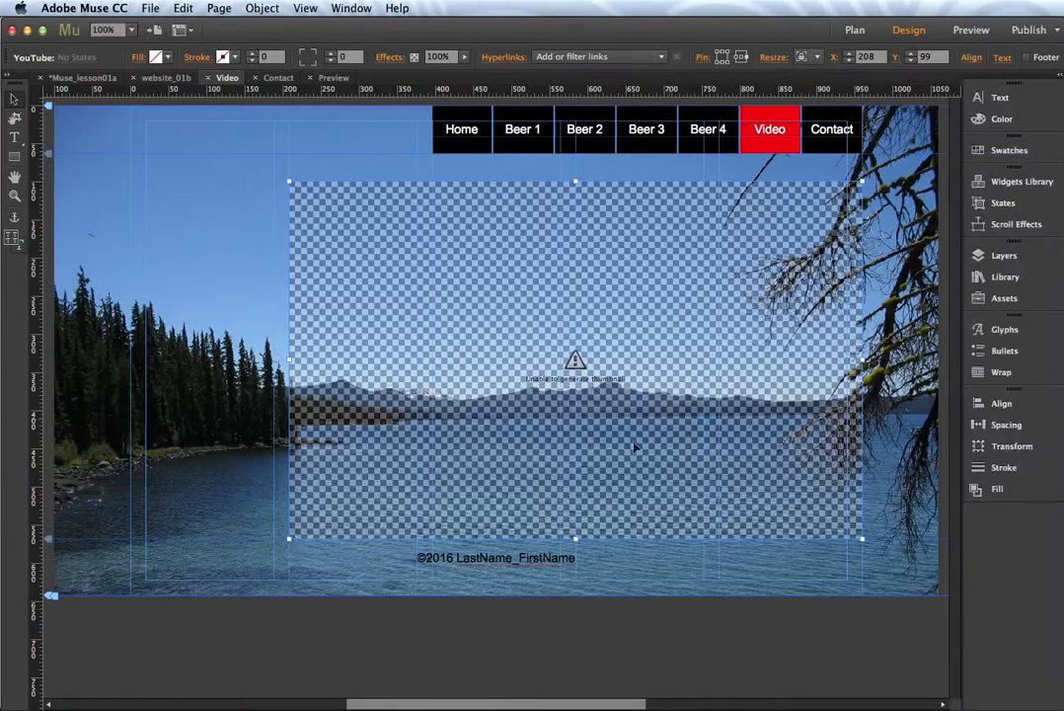